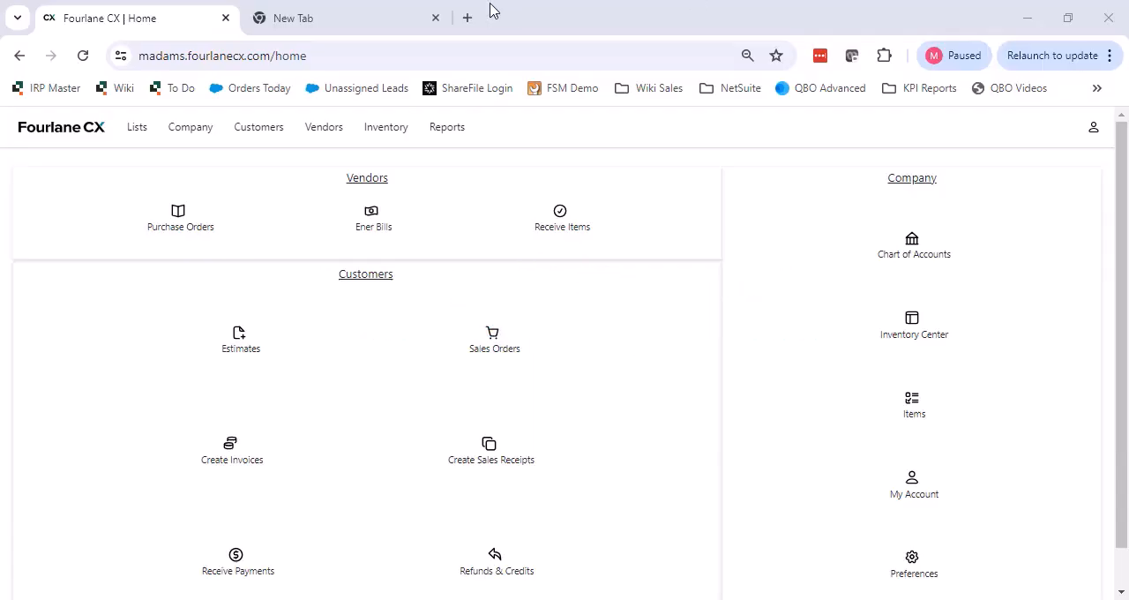
pyautogui.click(302, 22)
pyautogui.click(301, 61)
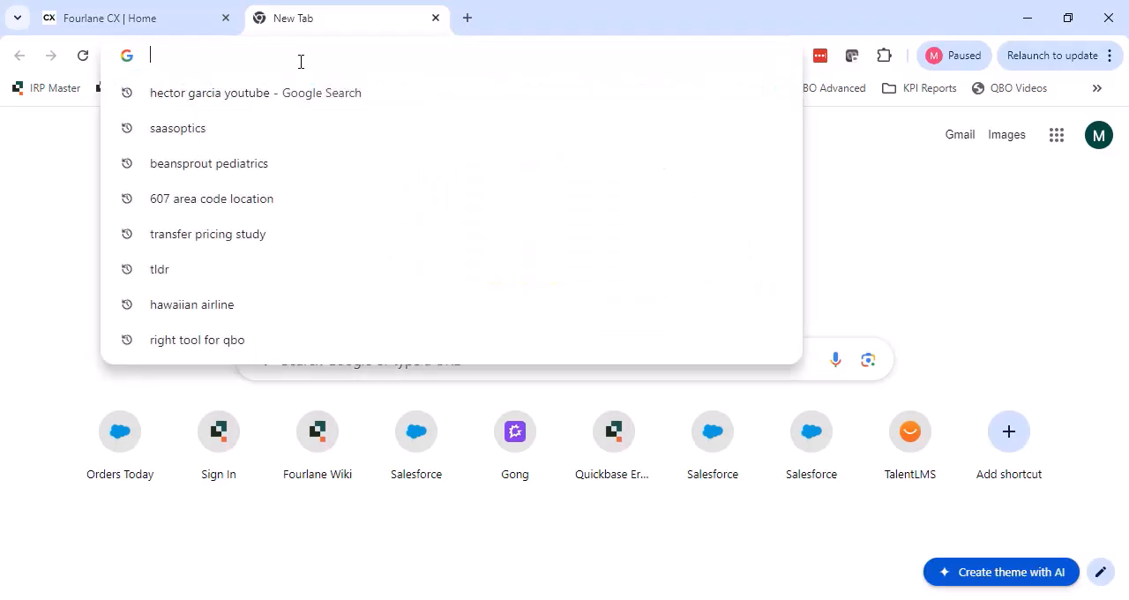
pyautogui.write('https://apps.fourlane.com/Fourlane/FrameworkSync/')
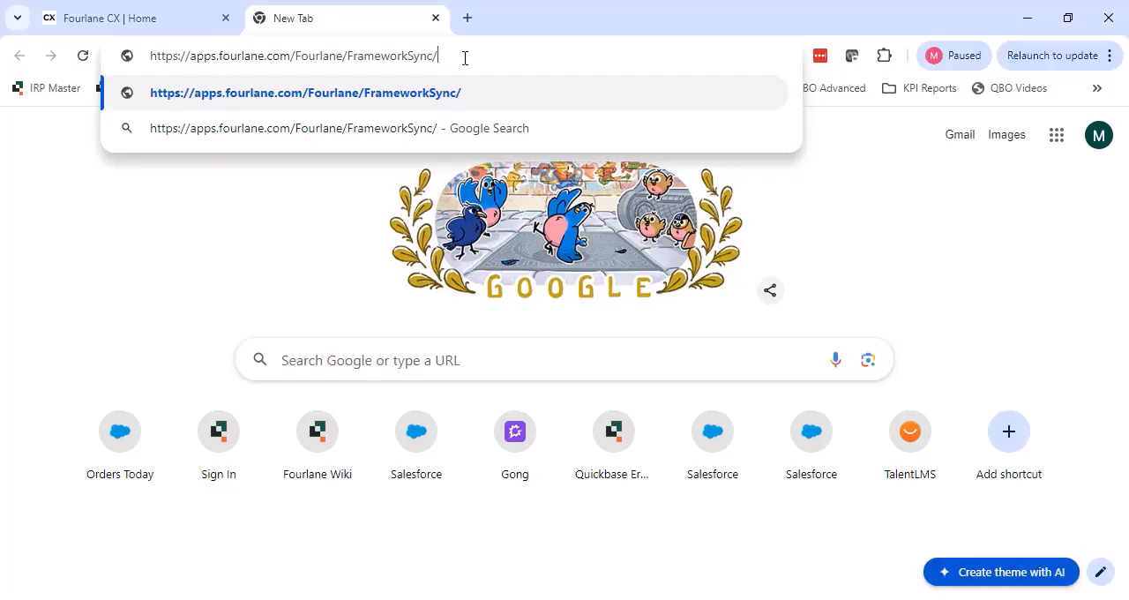
pyautogui.press('Return')
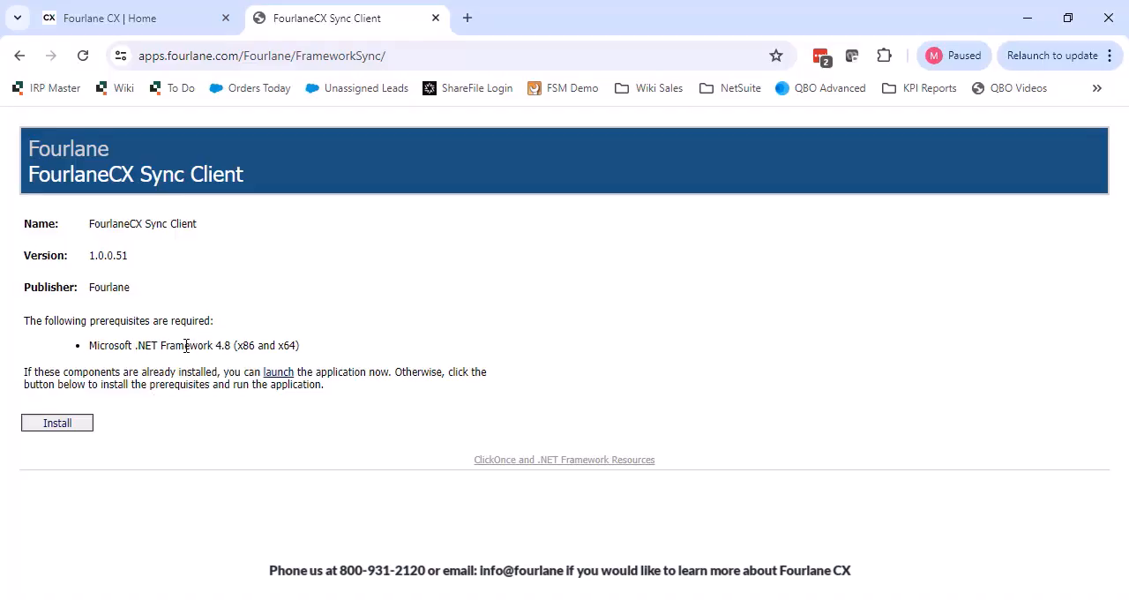
# Download the FourlaneCX Sync Client setup file, run it and approve the application install.
pyautogui.click(69, 427)
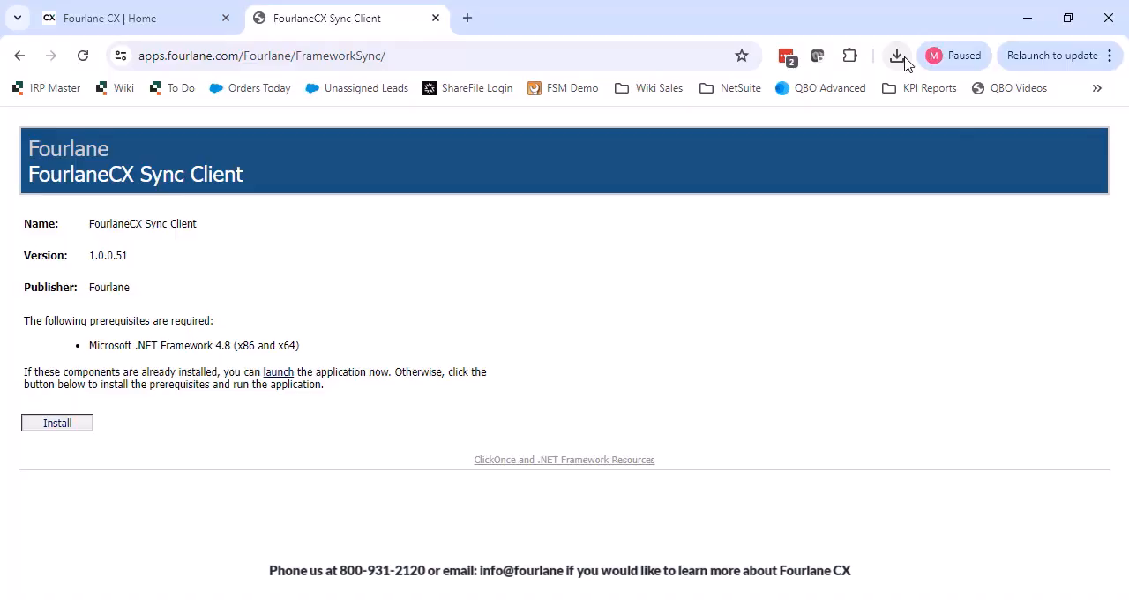
pyautogui.click(903, 58)
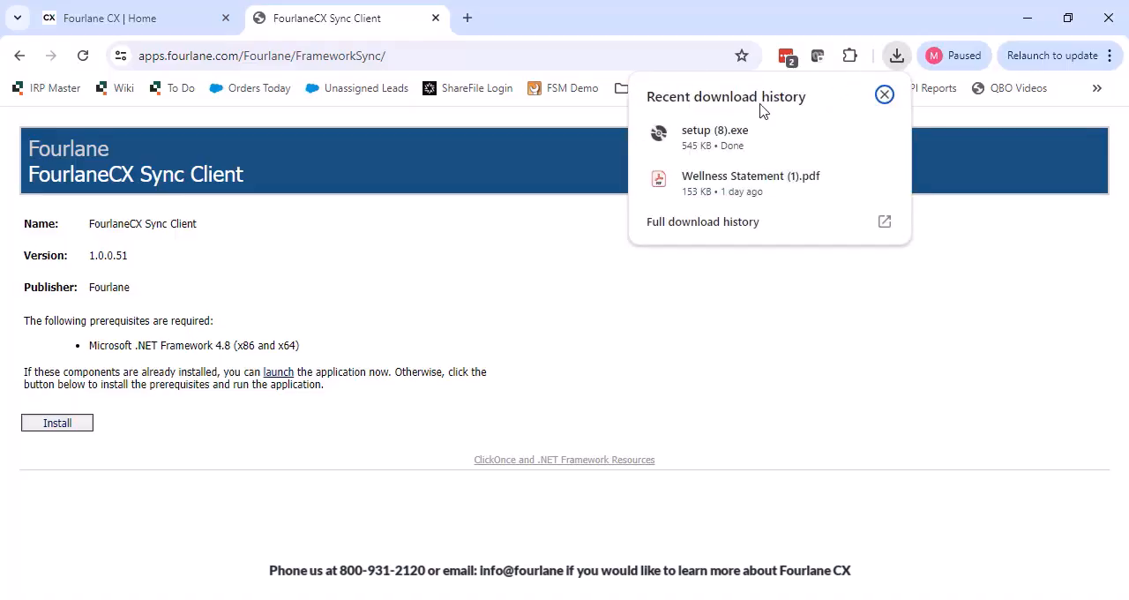
pyautogui.click(701, 141)
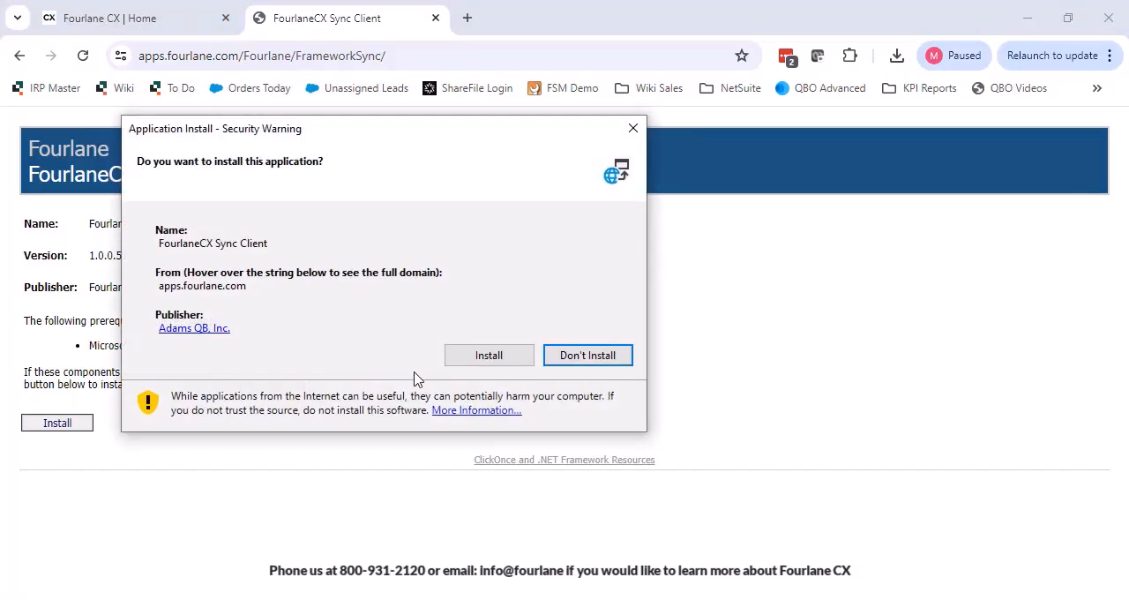
pyautogui.click(468, 356)
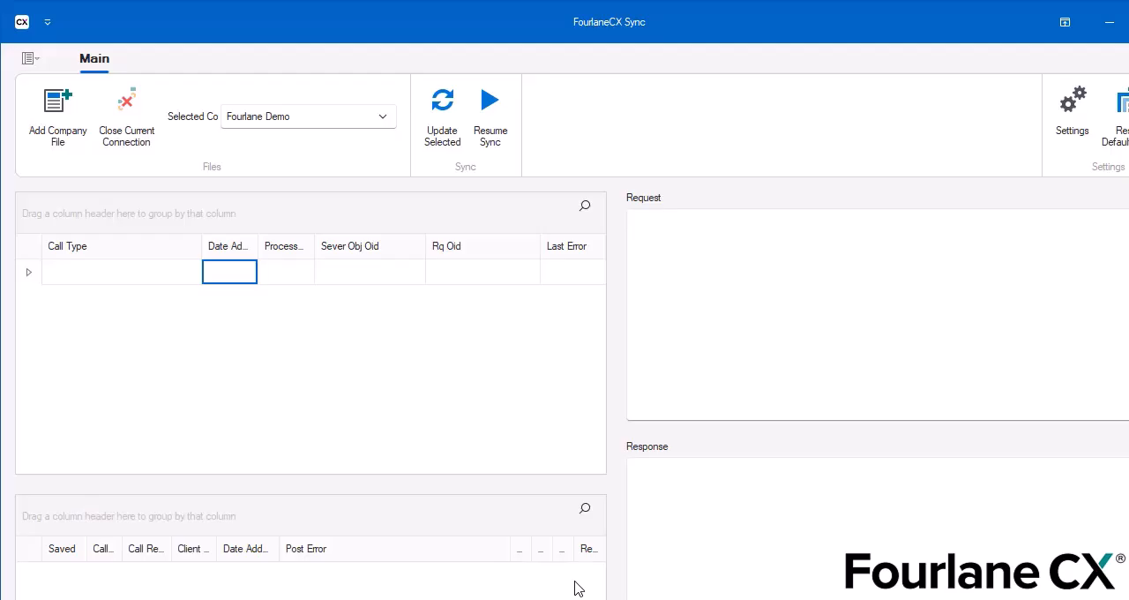
# Check the API URL, including its site-specific subdomain, in the sync client's settings and accept it.
pyautogui.click(1081, 130)
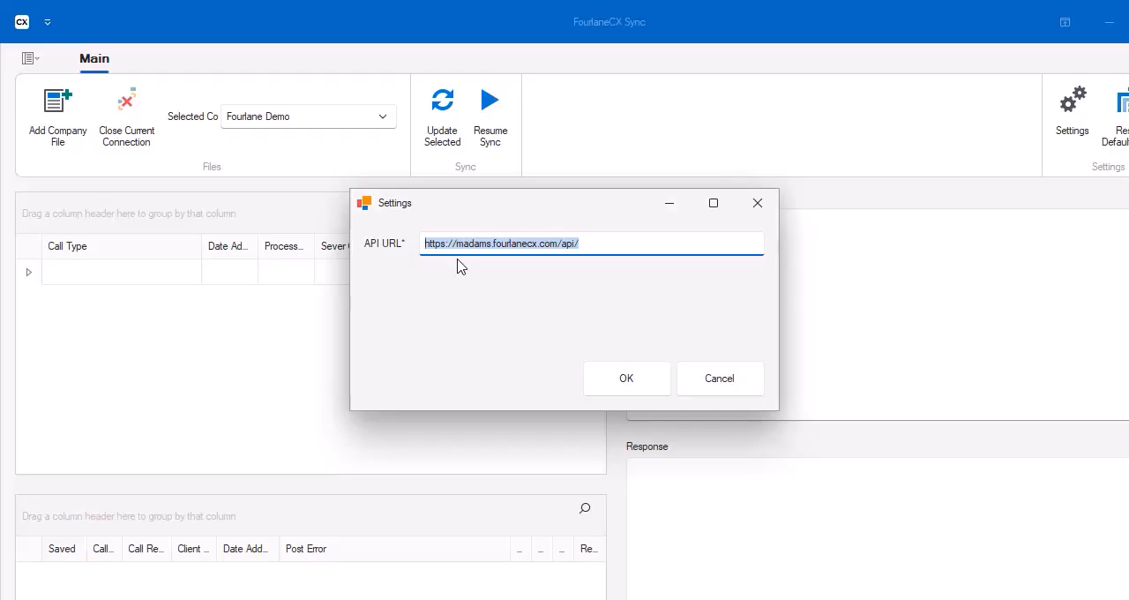
pyautogui.moveTo(458, 245); pyautogui.dragTo(496, 246)
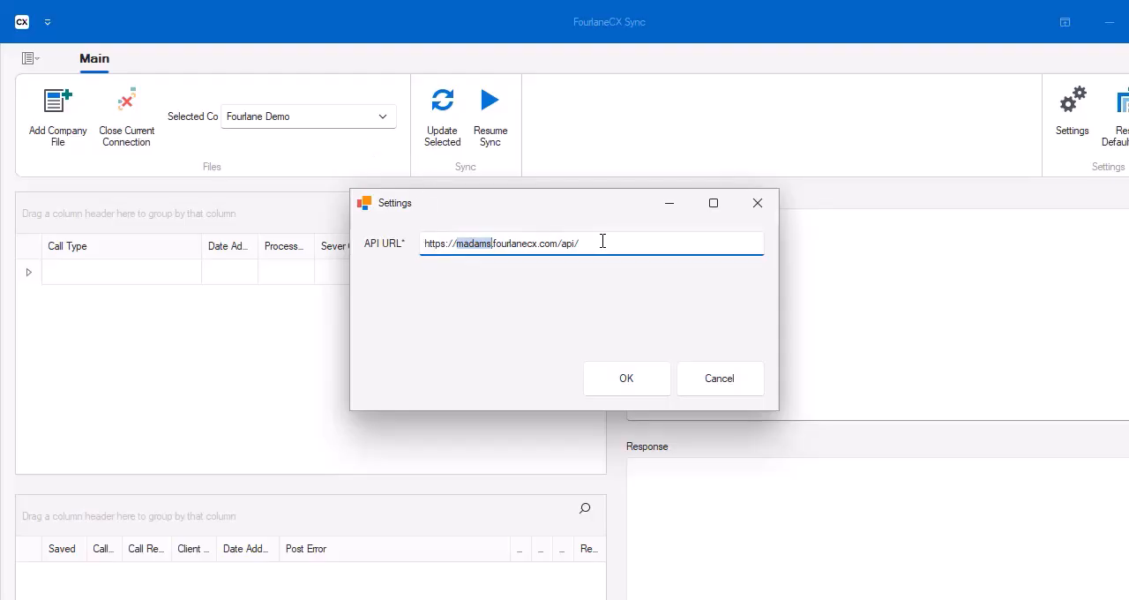
pyautogui.moveTo(602, 240); pyautogui.dragTo(426, 235)
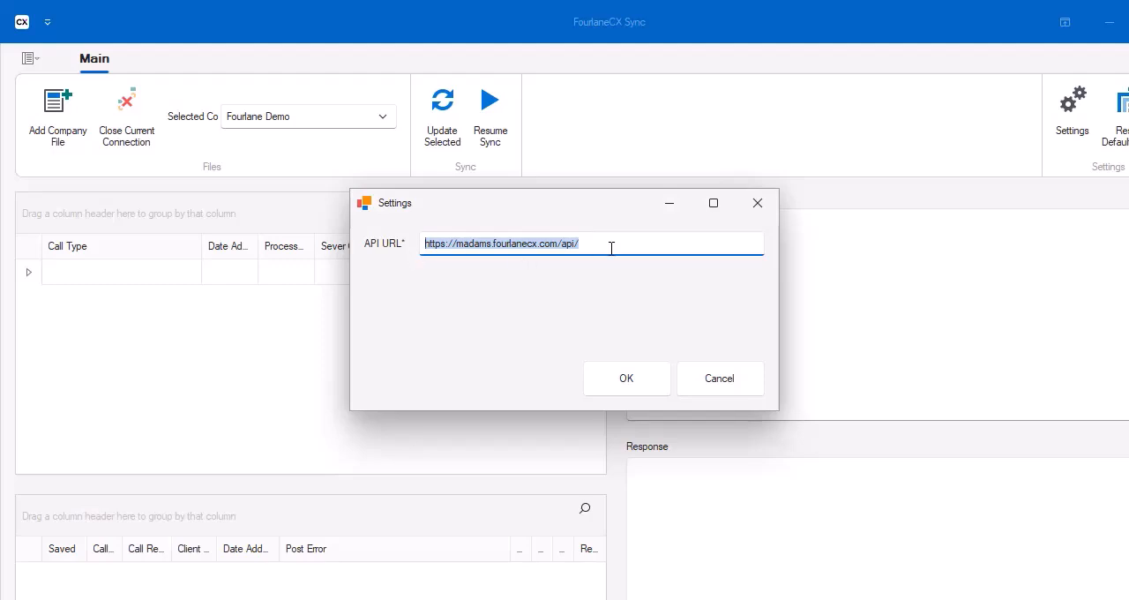
pyautogui.click(636, 388)
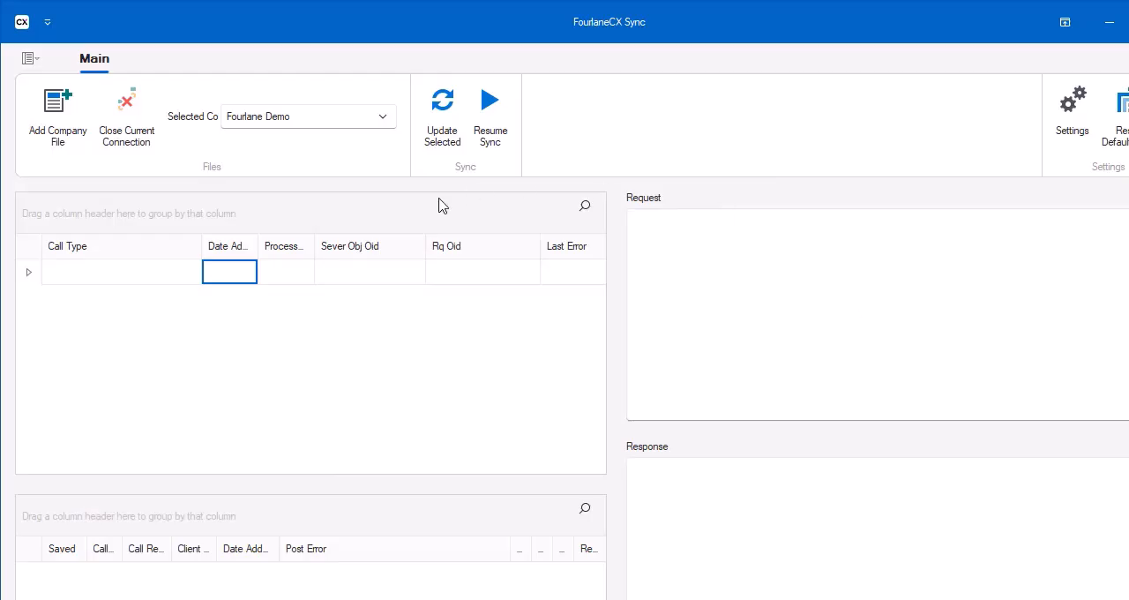
# Select Fourlane Demo as the company and request adding the open QuickBooks company file to the sync client.
pyautogui.click(384, 118)
pyautogui.click(280, 169)
pyautogui.click(53, 118)
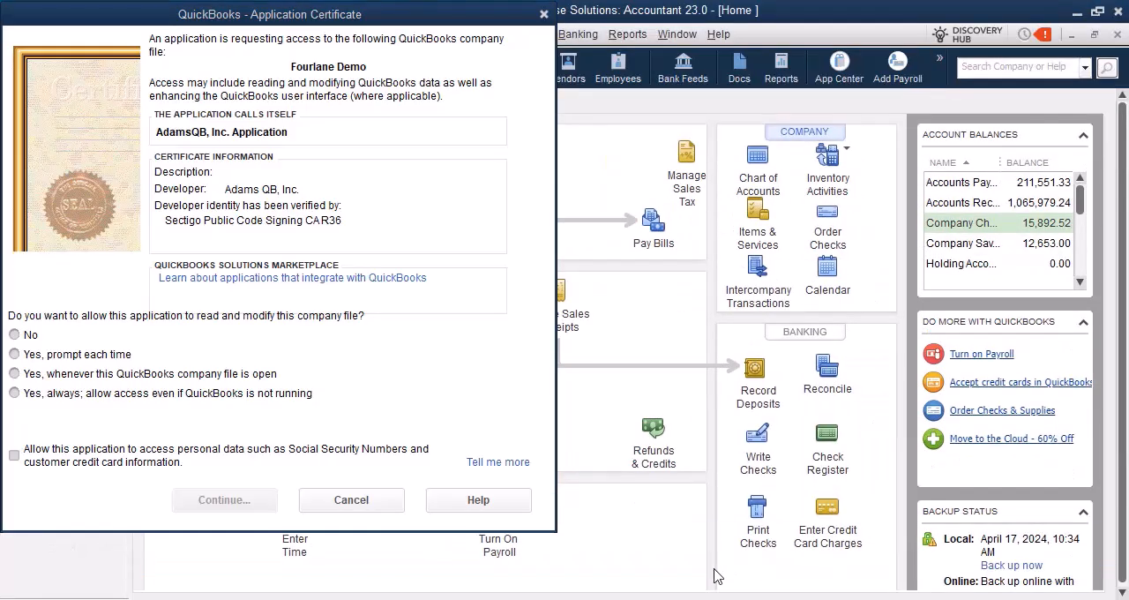
# Grant the application access whenever this QuickBooks company file is open, including personal data, and finish the access confirmation.
pyautogui.moveTo(317, 22); pyautogui.dragTo(468, 39)
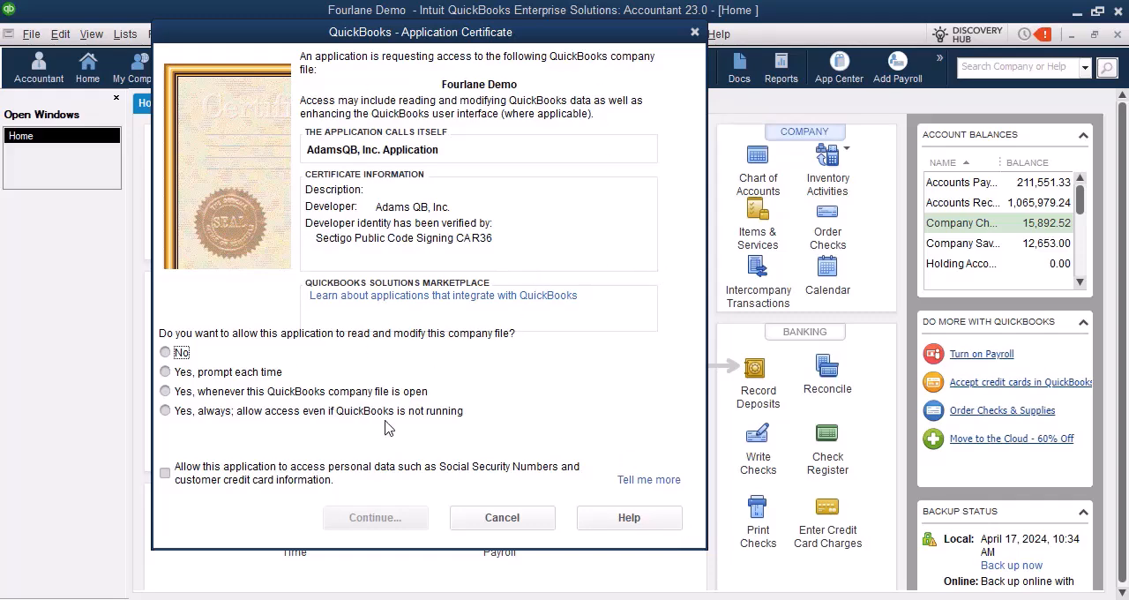
pyautogui.click(166, 392)
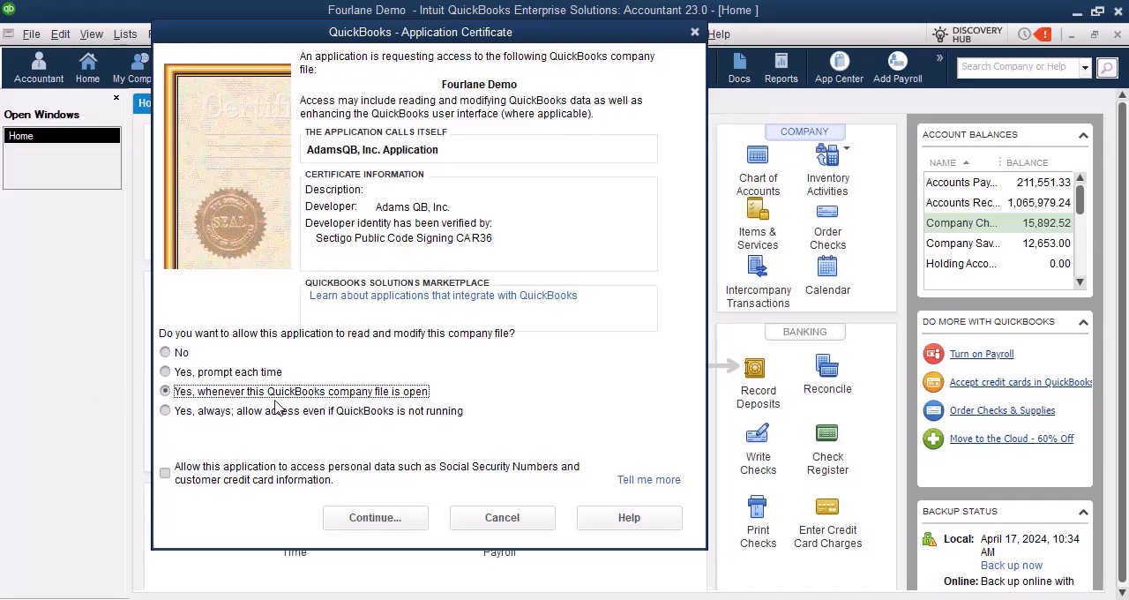
pyautogui.click(165, 474)
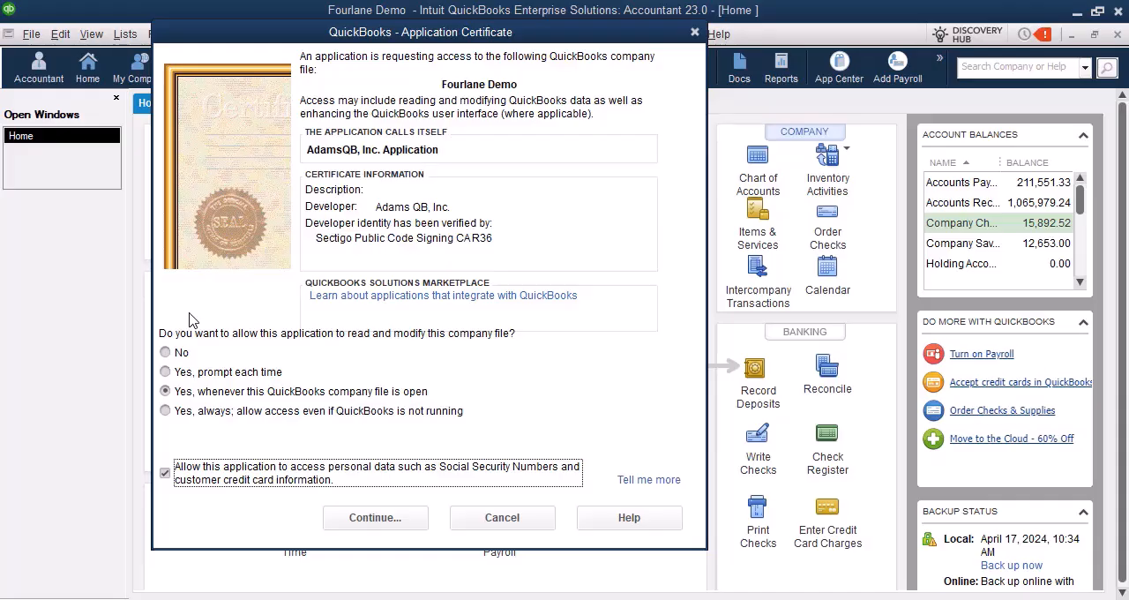
pyautogui.click(399, 520)
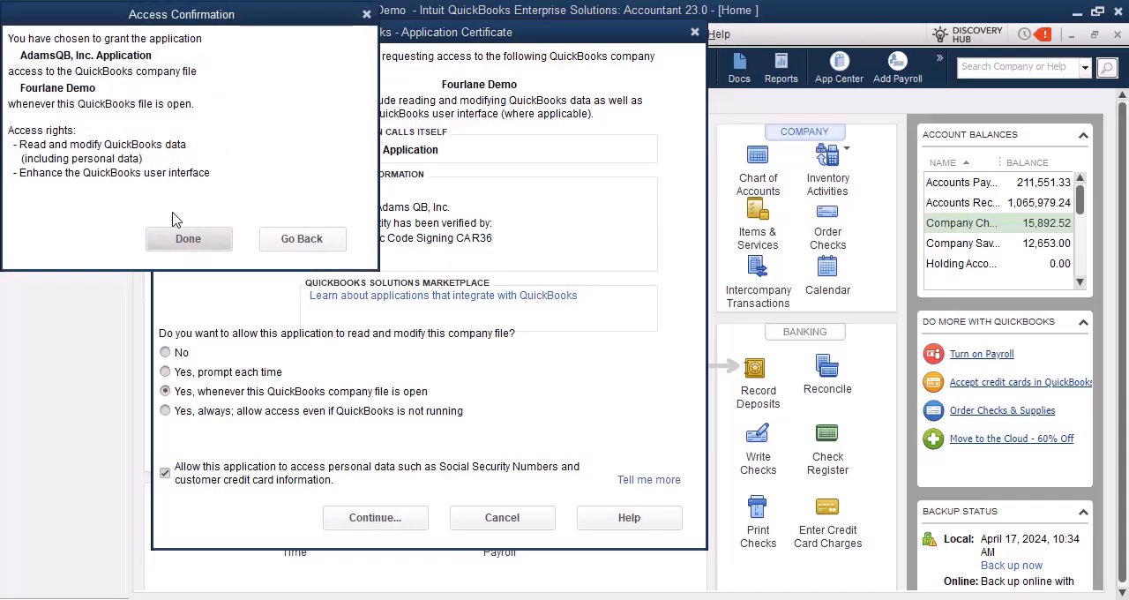
pyautogui.click(186, 239)
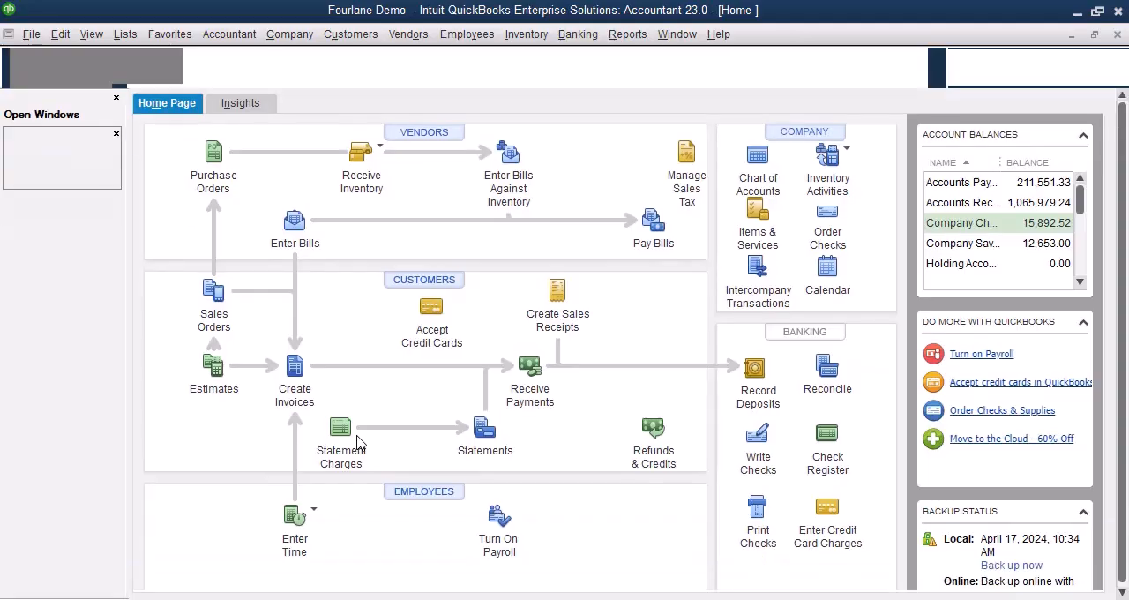
# Switch back to the FourlaneCX Sync window and select Fourlane Demo as the company.
pyautogui.moveTo(825, 586)
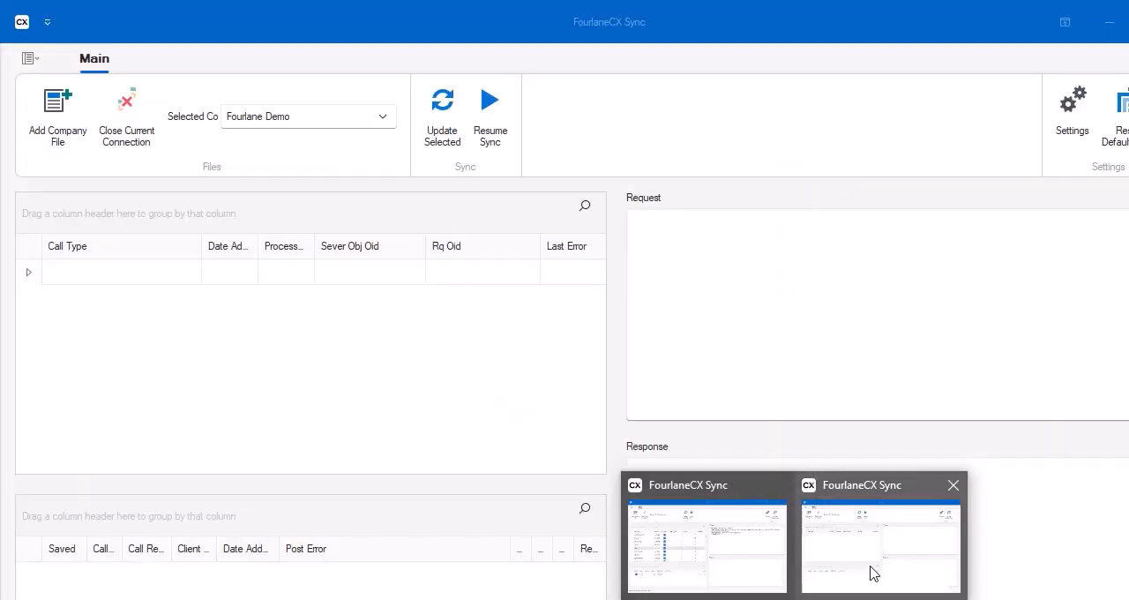
pyautogui.click(871, 573)
pyautogui.click(261, 123)
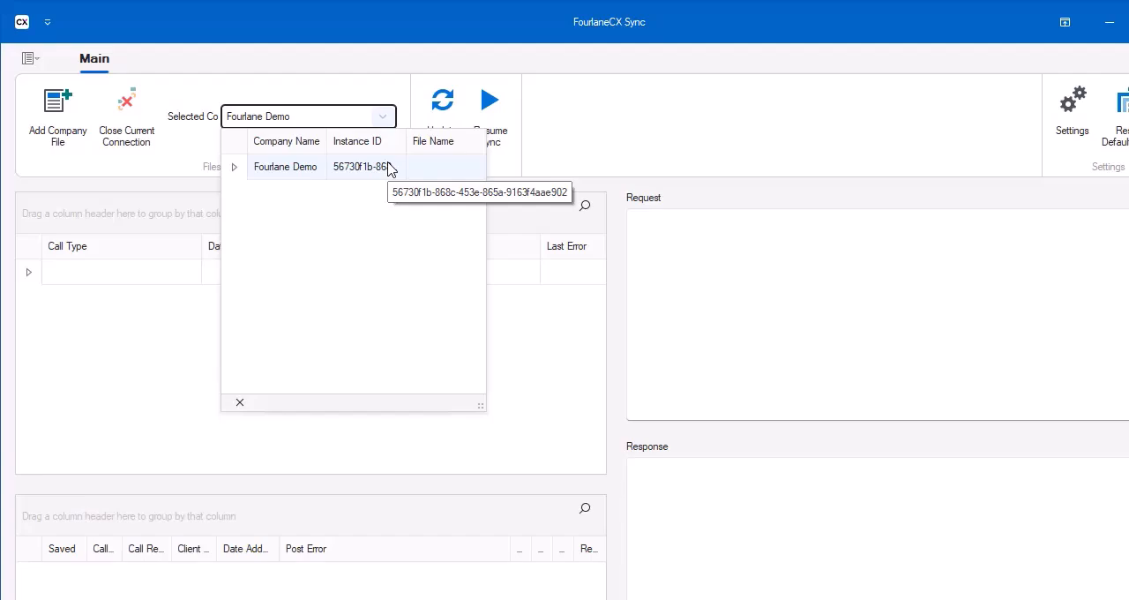
pyautogui.click(296, 168)
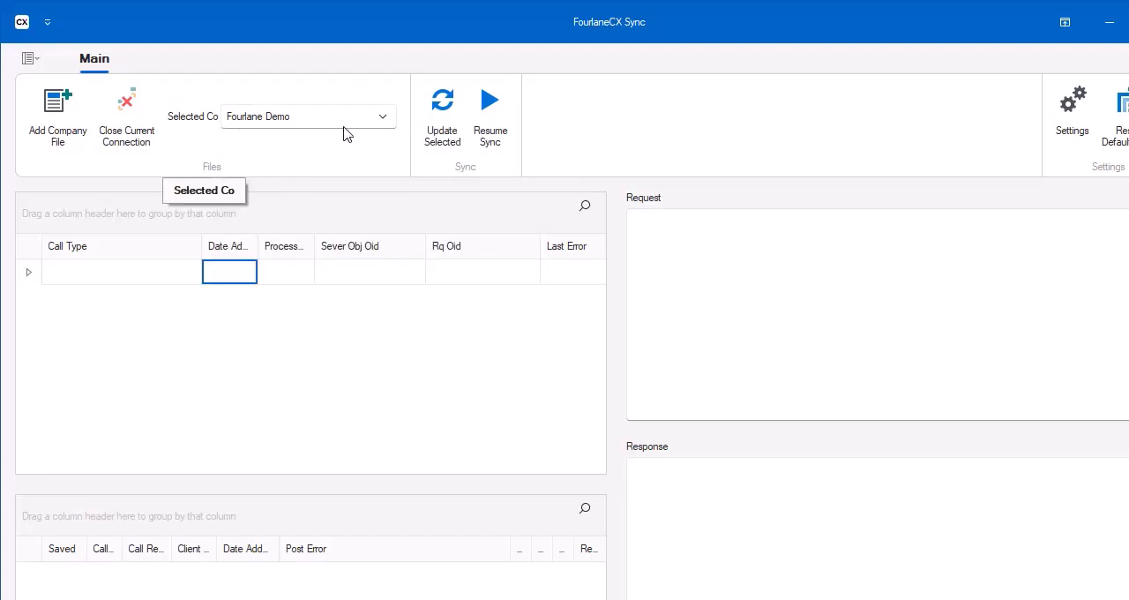
# Review the API URL in the settings without changing it, and examine the list of connected company files.
pyautogui.click(1076, 103)
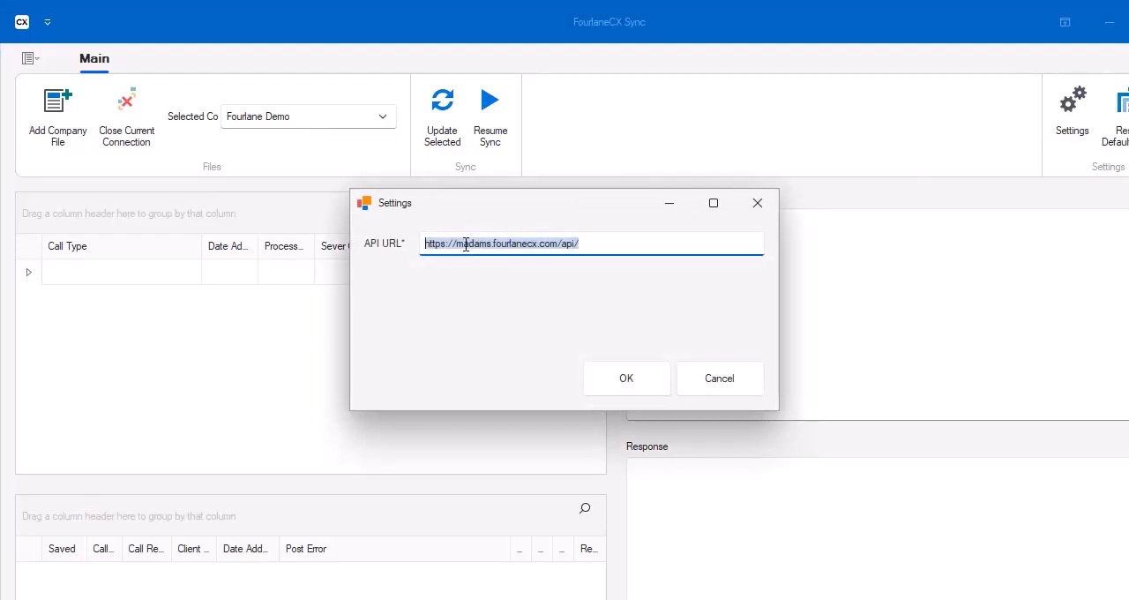
pyautogui.click(729, 368)
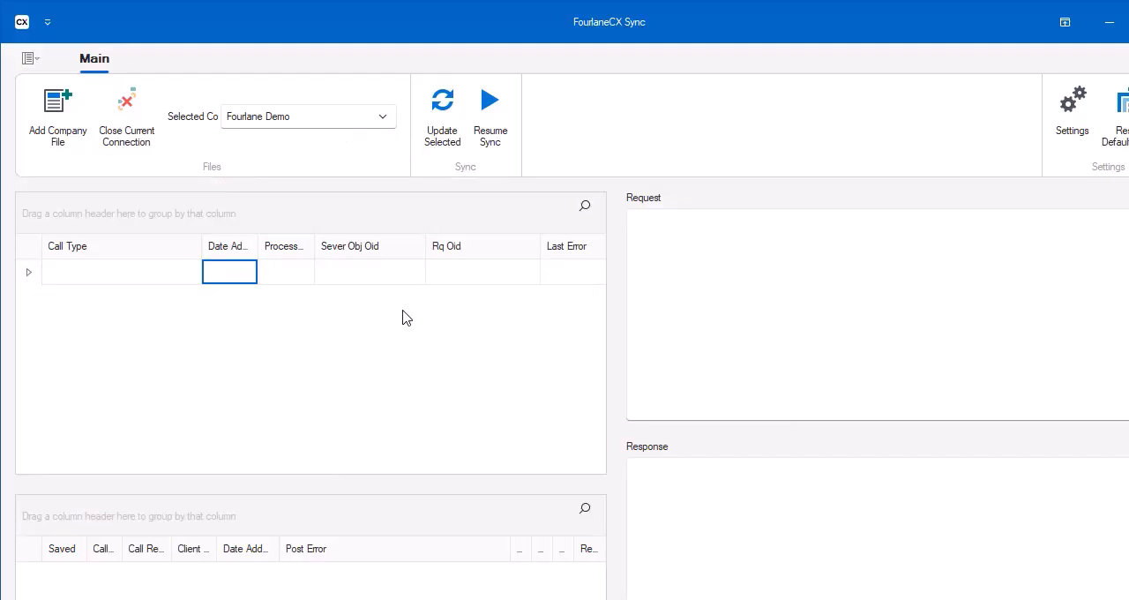
pyautogui.click(374, 117)
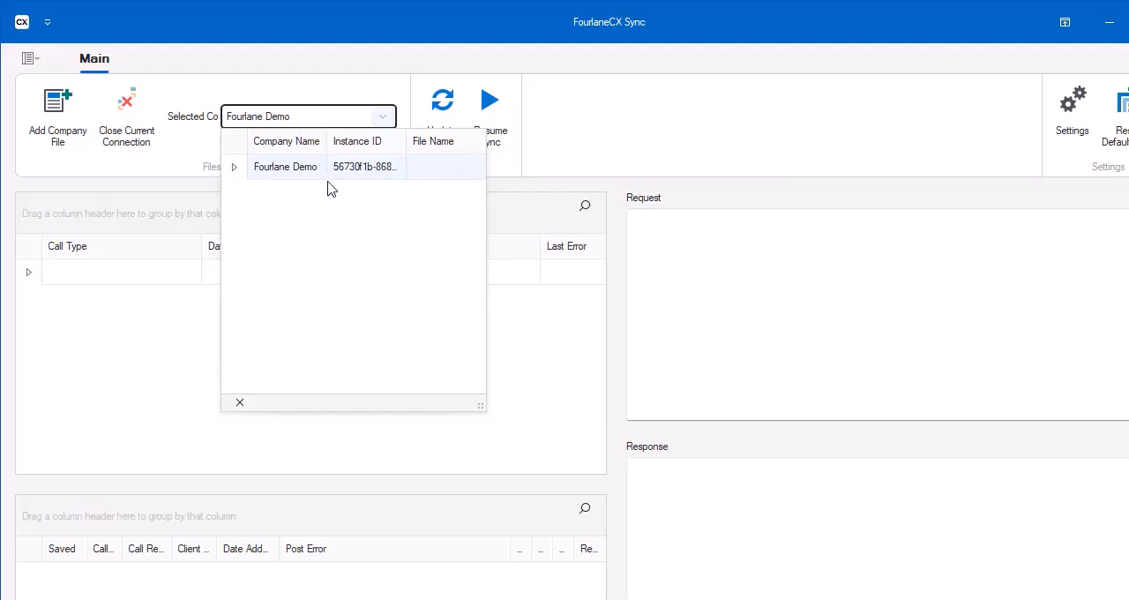
pyautogui.click(1065, 146)
pyautogui.rightClick(1063, 143)
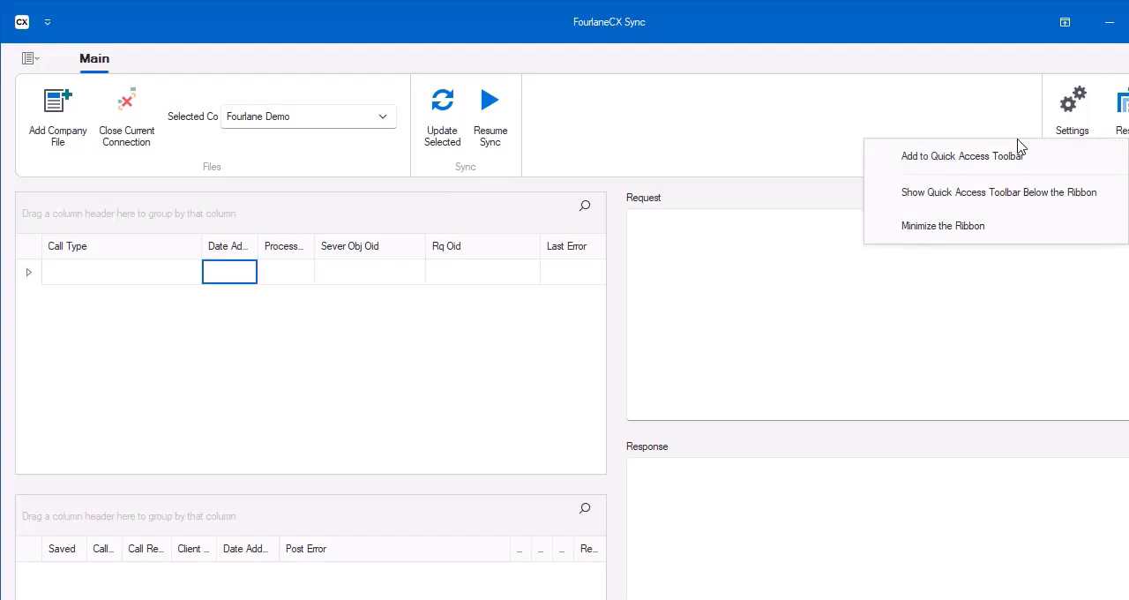
pyautogui.click(363, 116)
pyautogui.click(362, 115)
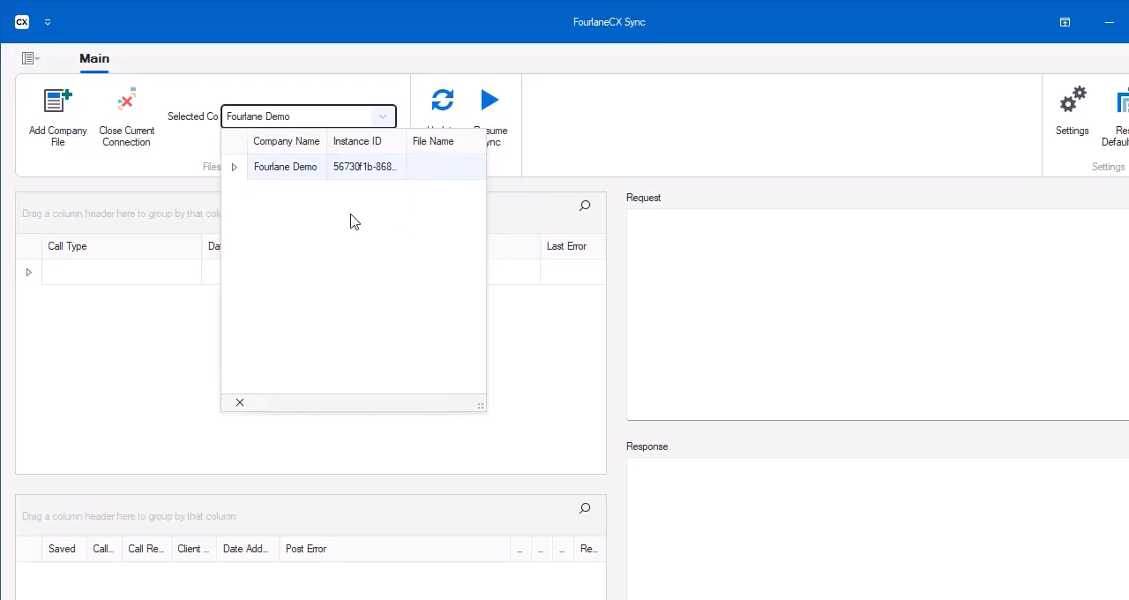
pyautogui.click(511, 348)
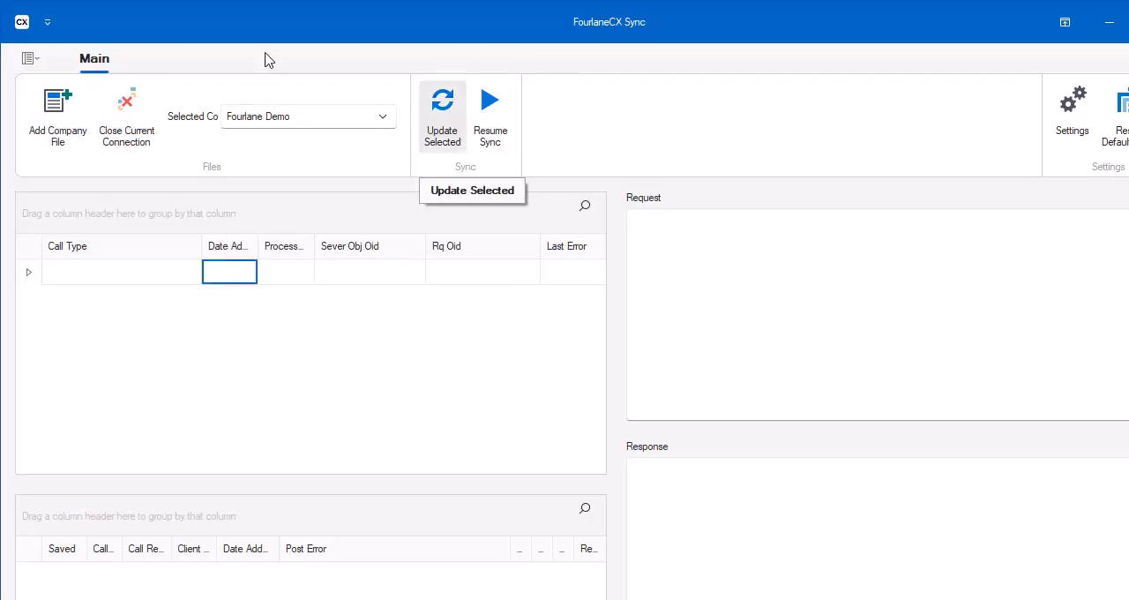
pyautogui.rightClick(271, 117)
pyautogui.click(174, 153)
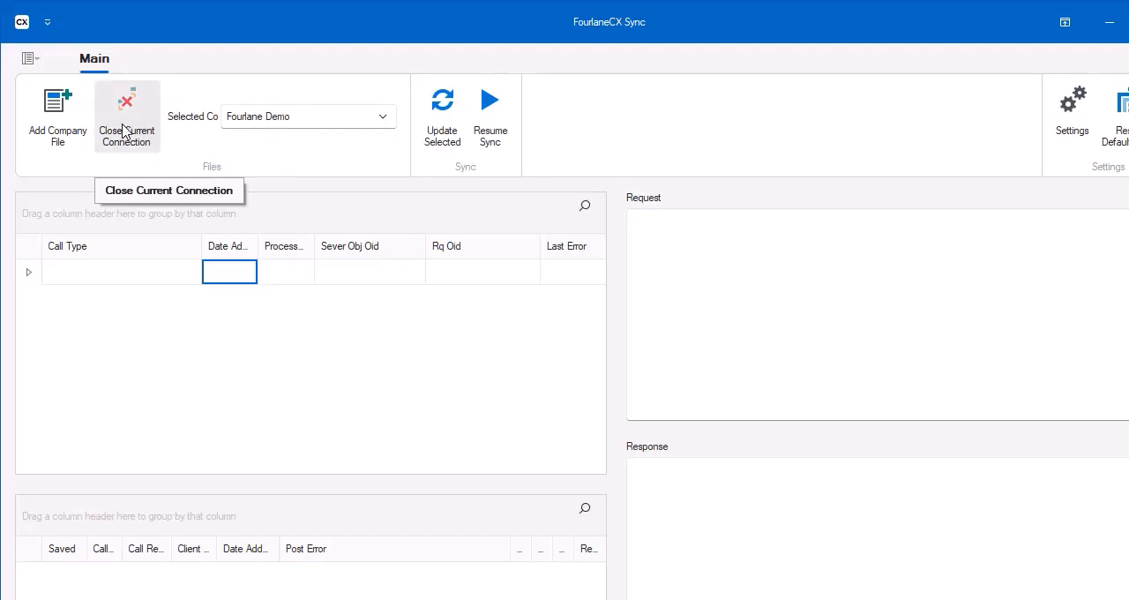
pyautogui.click(381, 123)
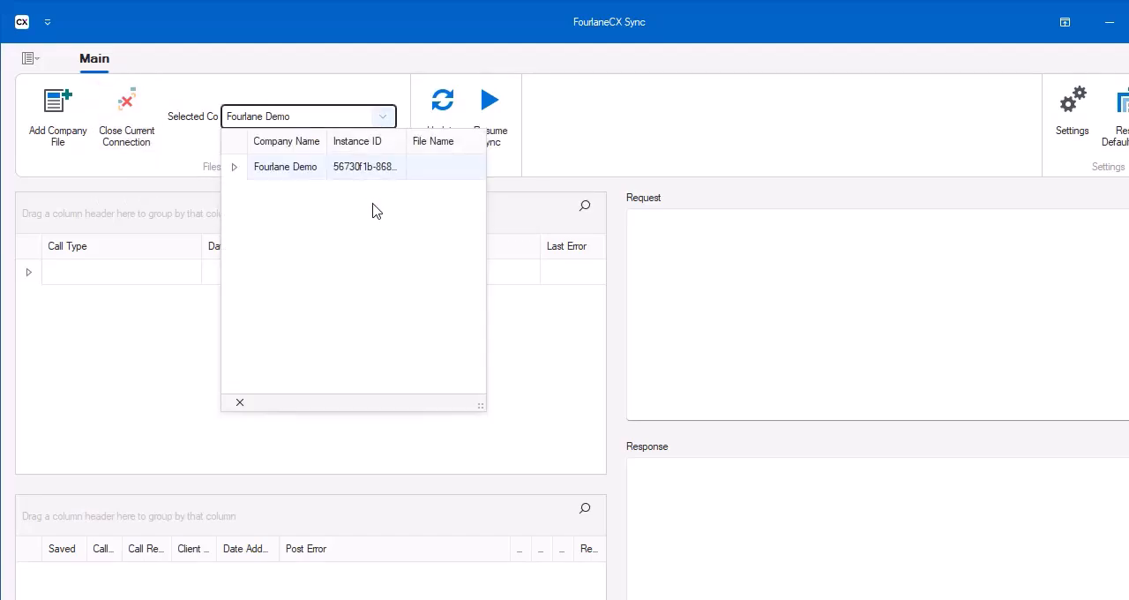
pyautogui.click(518, 327)
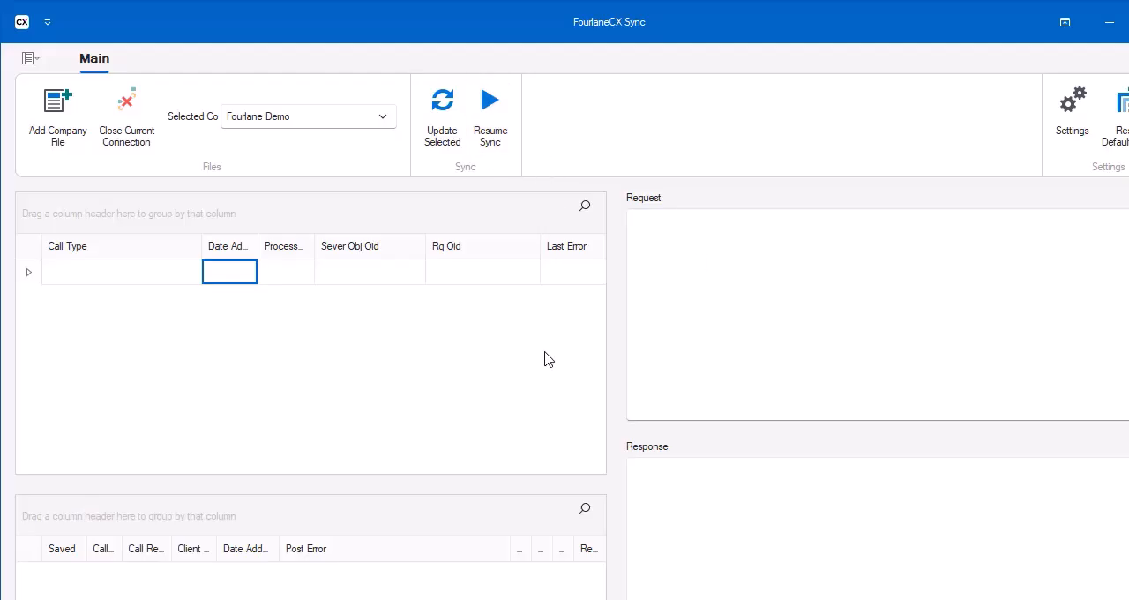
# Resume the sync for the Fourlane Demo company.
pyautogui.rightClick(490, 126)
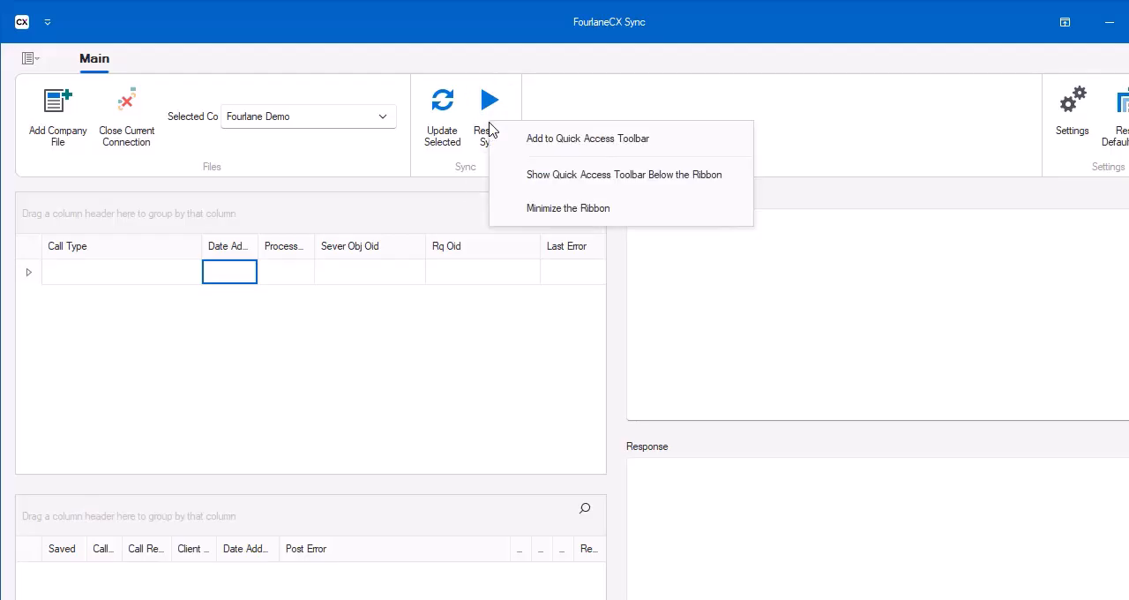
pyautogui.click(405, 352)
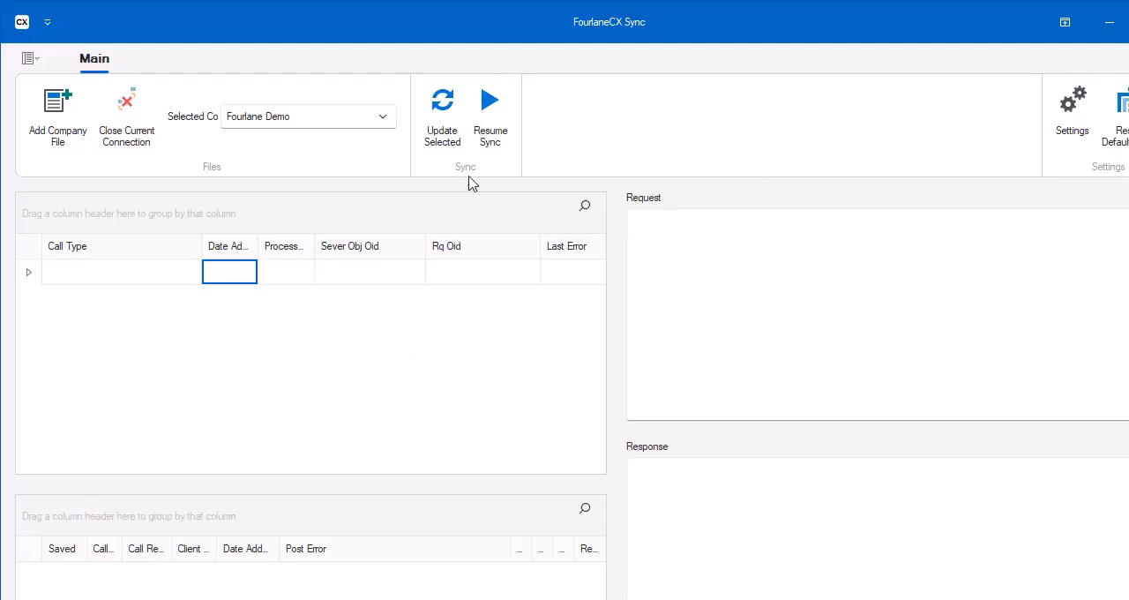
pyautogui.click(490, 115)
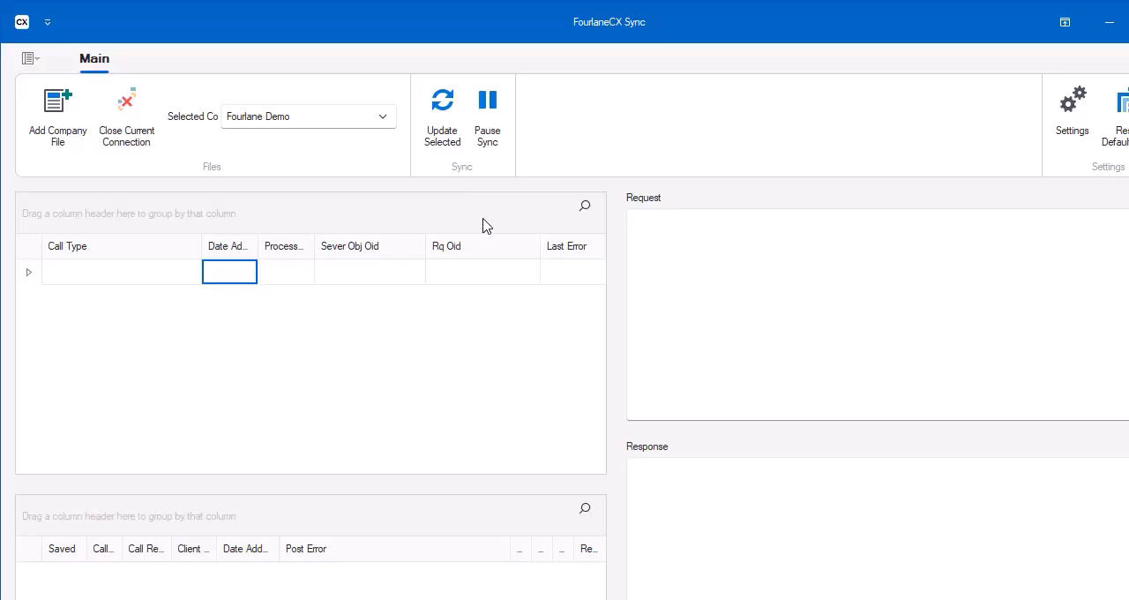
# Run an update of the selected Fourlane Demo company and maximize the sync window.
pyautogui.rightClick(482, 226)
pyautogui.click(445, 331)
pyautogui.click(449, 131)
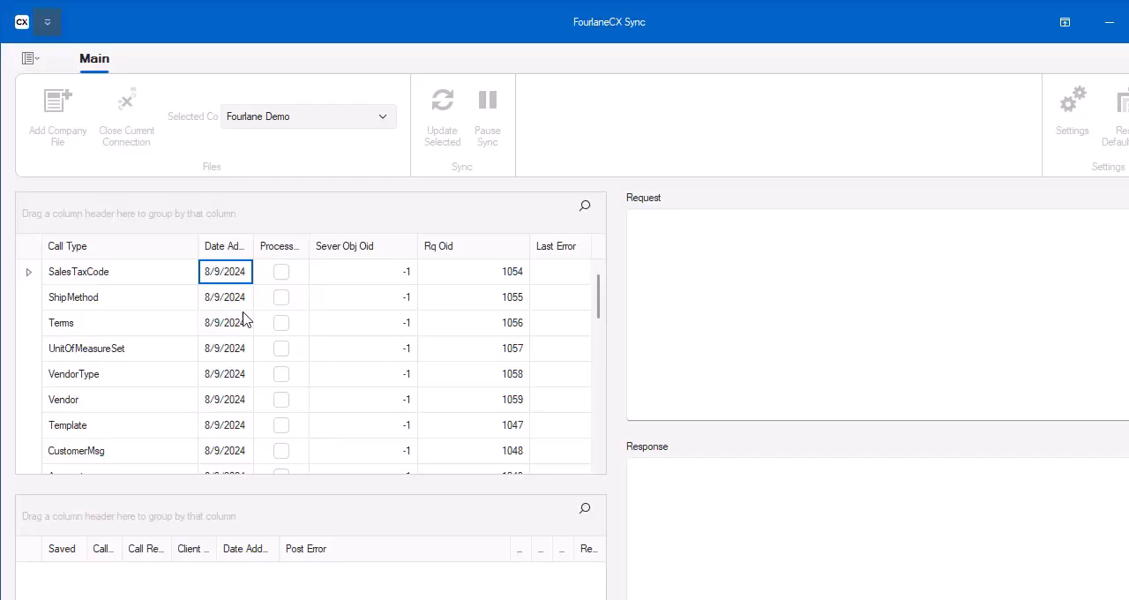
pyautogui.doubleClick(338, 33)
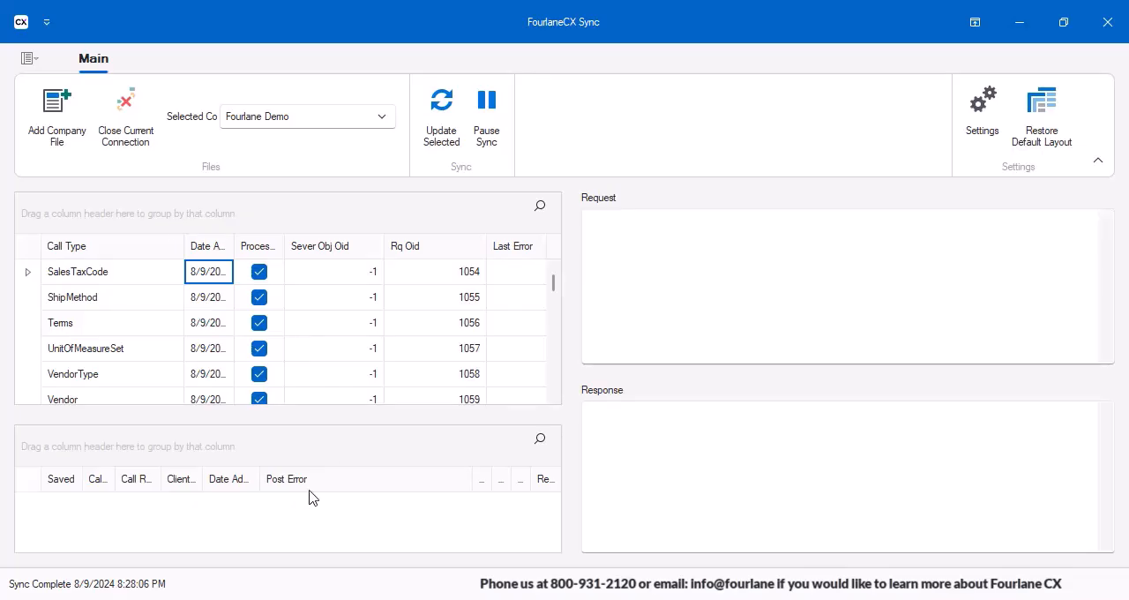
pyautogui.rightClick(397, 46)
pyautogui.click(368, 38)
pyautogui.rightClick(697, 491)
pyautogui.click(675, 491)
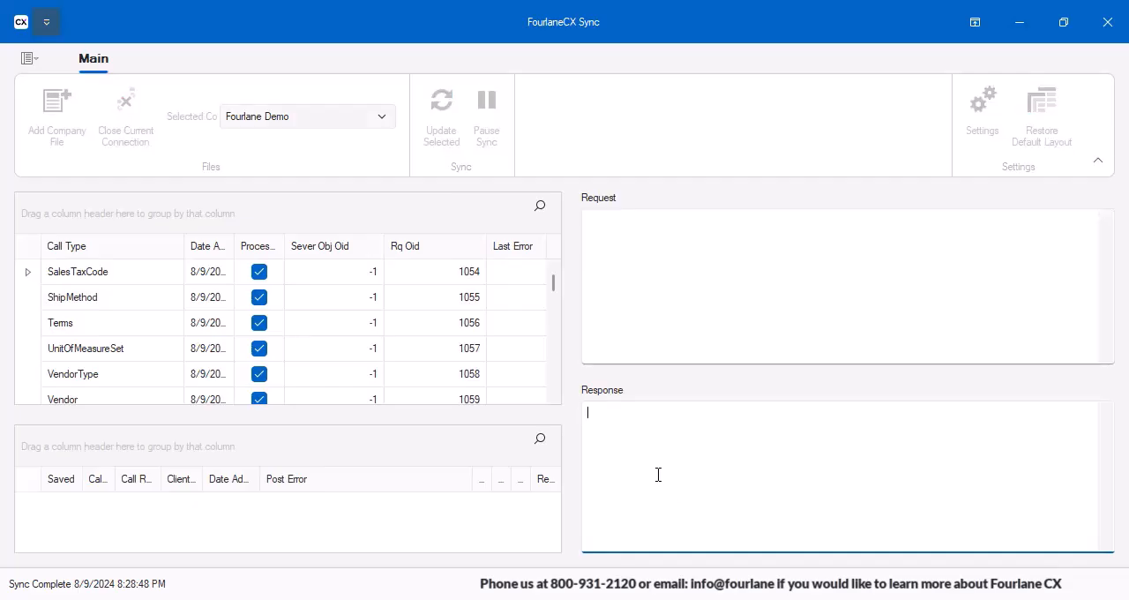
pyautogui.rightClick(657, 475)
pyautogui.click(588, 504)
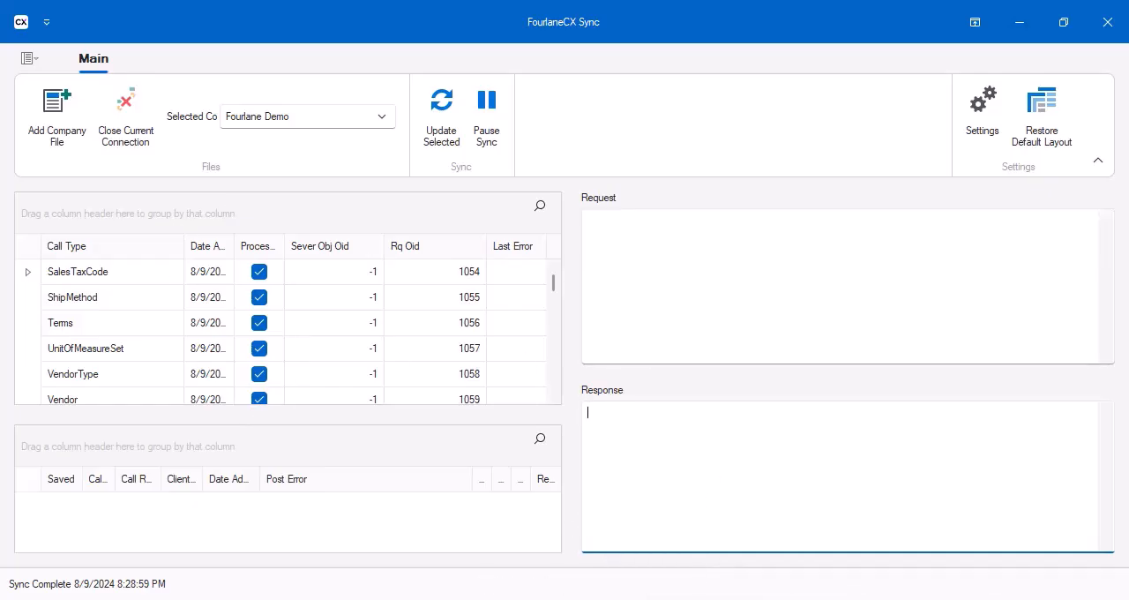
# Switch to the Fourlane CX site in Chrome and open the Customer Center to view the synced customers.
pyautogui.moveTo(750, 598)
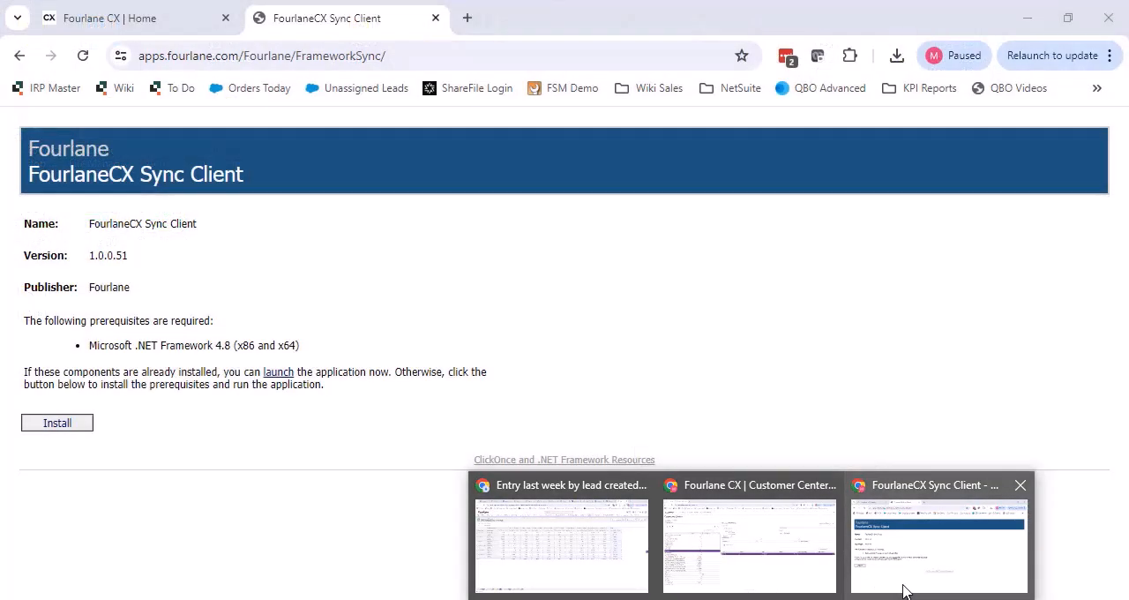
pyautogui.click(903, 589)
pyautogui.click(171, 16)
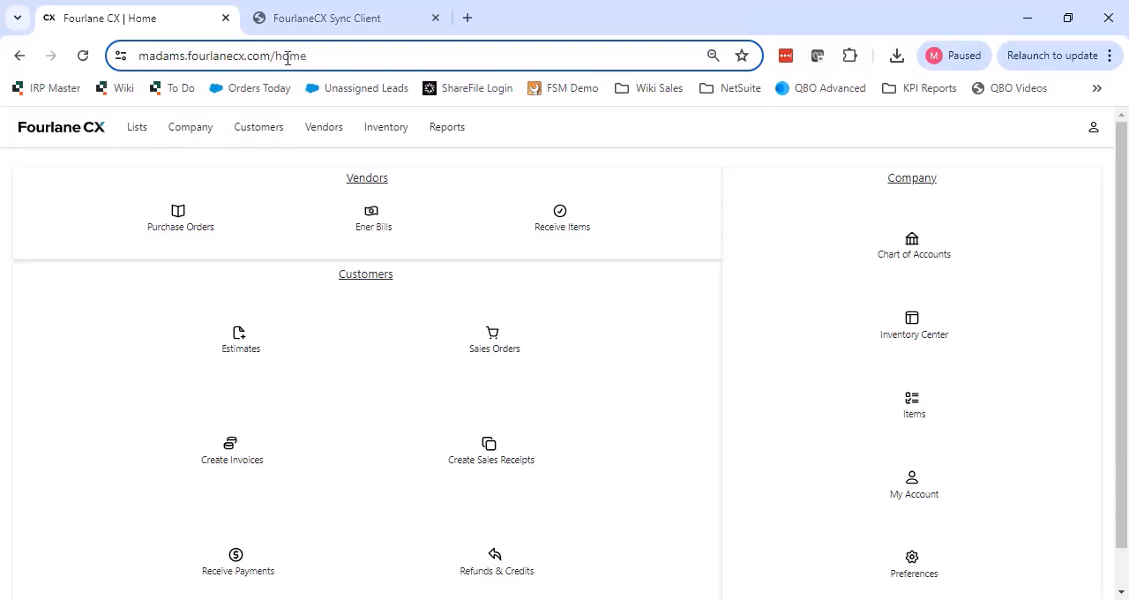
pyautogui.click(242, 123)
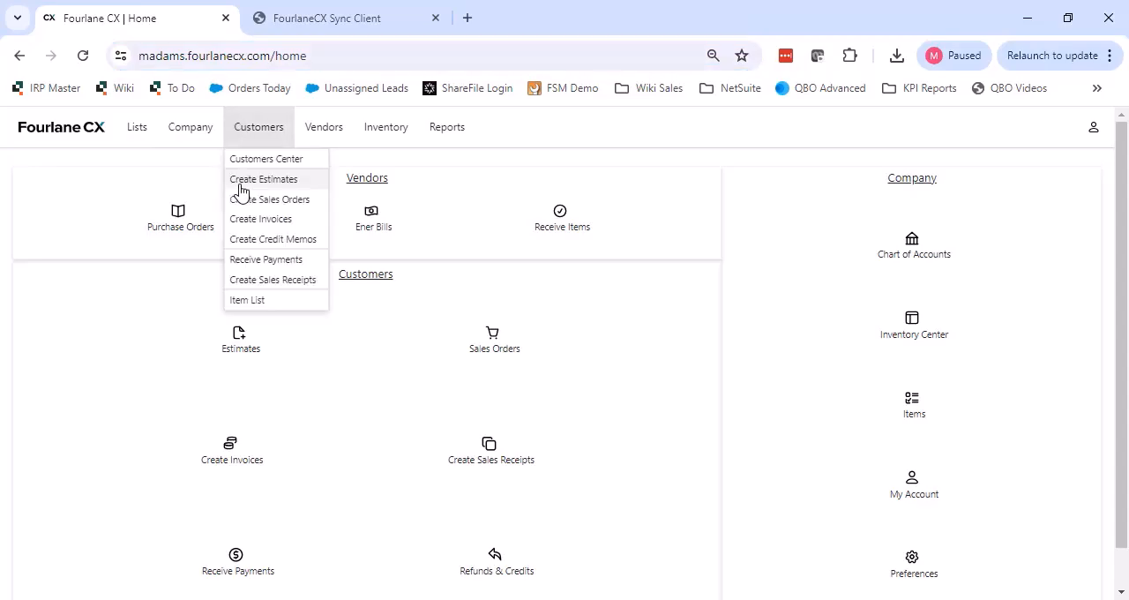
pyautogui.click(257, 159)
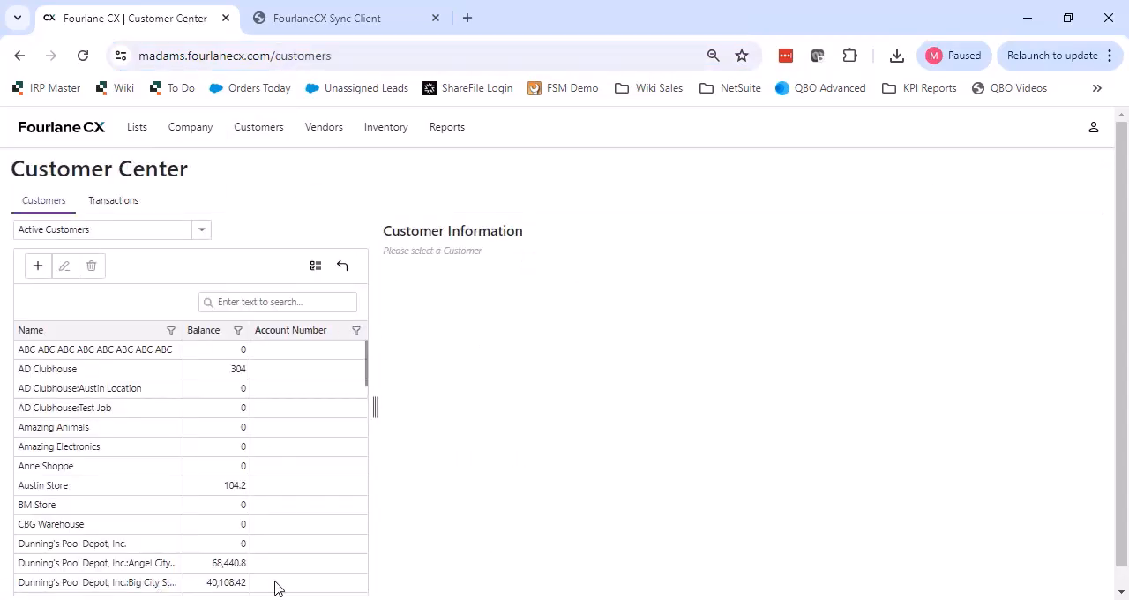
pyautogui.rightClick(433, 253)
pyautogui.click(426, 177)
pyautogui.rightClick(425, 177)
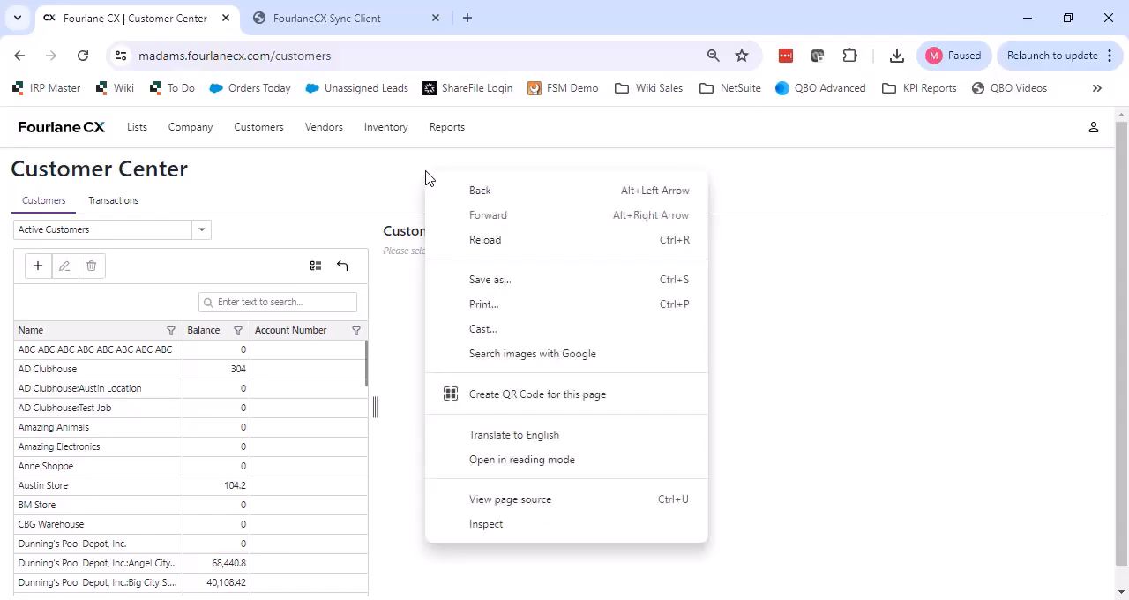
pyautogui.click(356, 192)
# Switch back to the FourlaneCX Sync window for Fourlane Demo and check its sync status.
pyautogui.moveTo(707, 598)
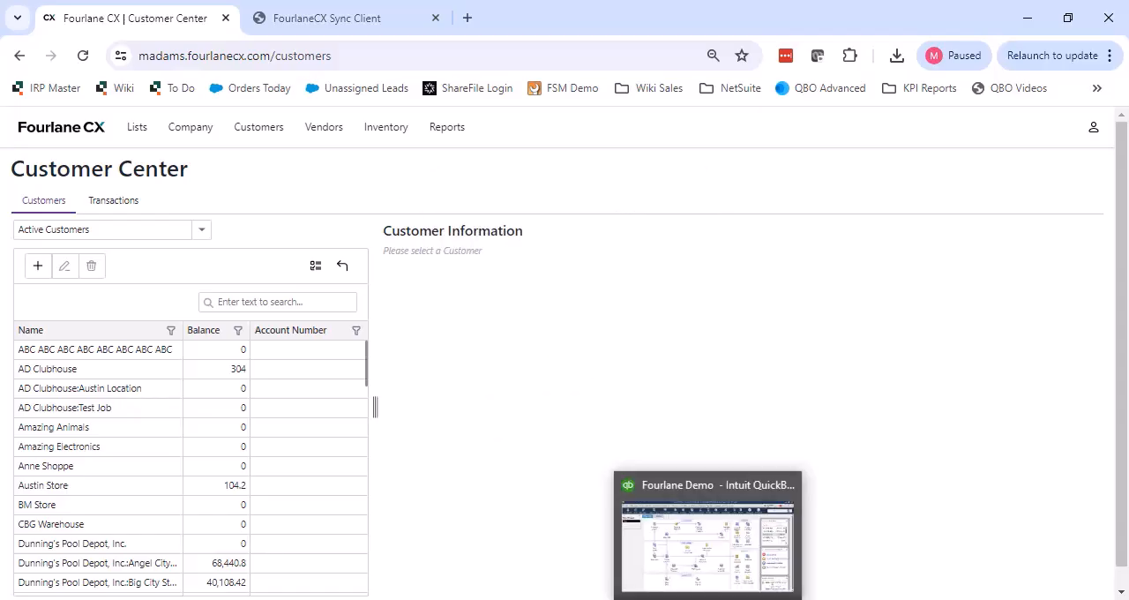
pyautogui.moveTo(794, 599)
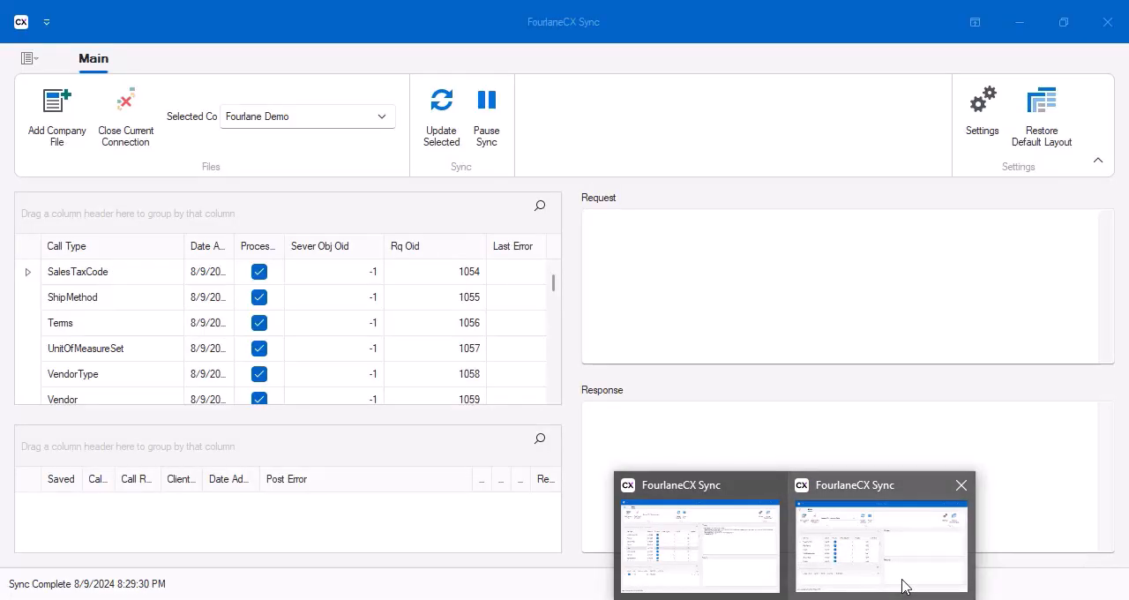
pyautogui.click(902, 587)
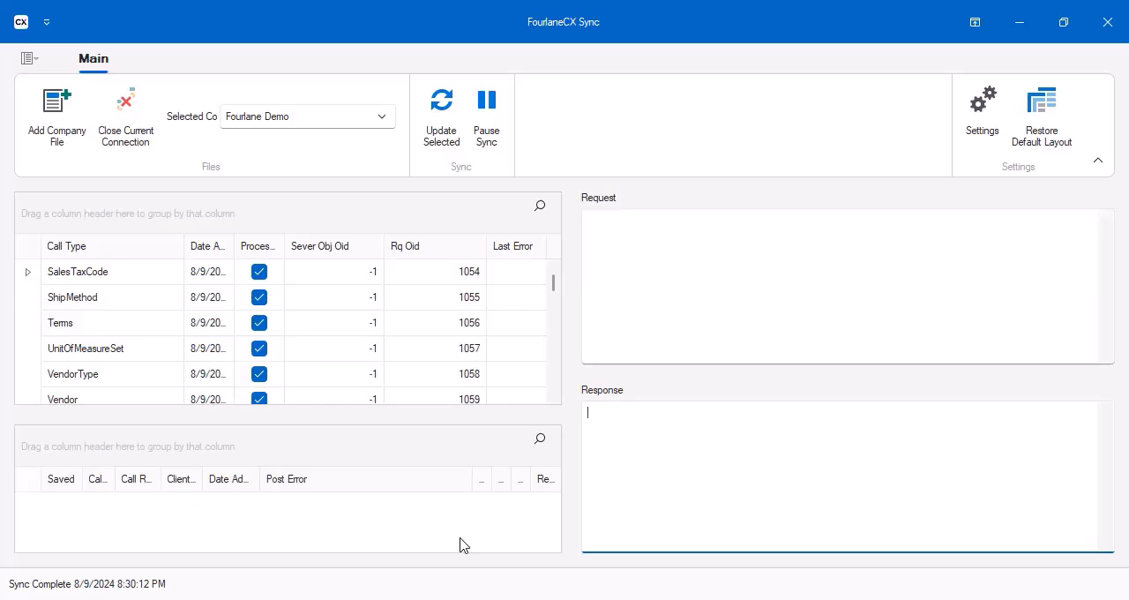
# Switch to the Fourlane Demo file in QuickBooks, and return to the Fourlane CX Customer Center in Chrome.
pyautogui.hotkey('alt', 'Tab')
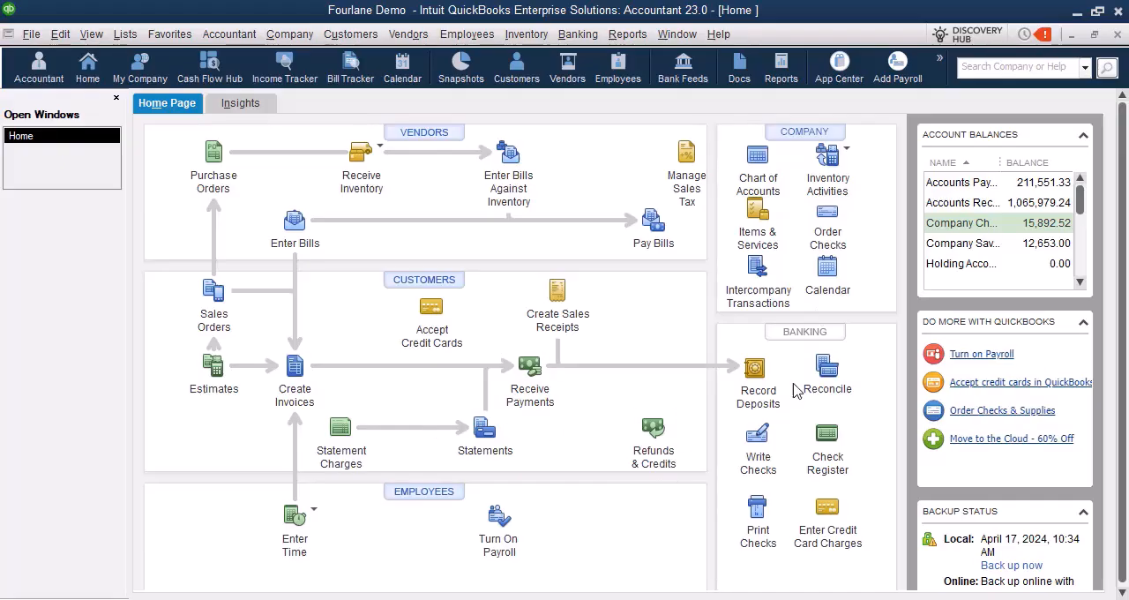
pyautogui.rightClick(751, 598)
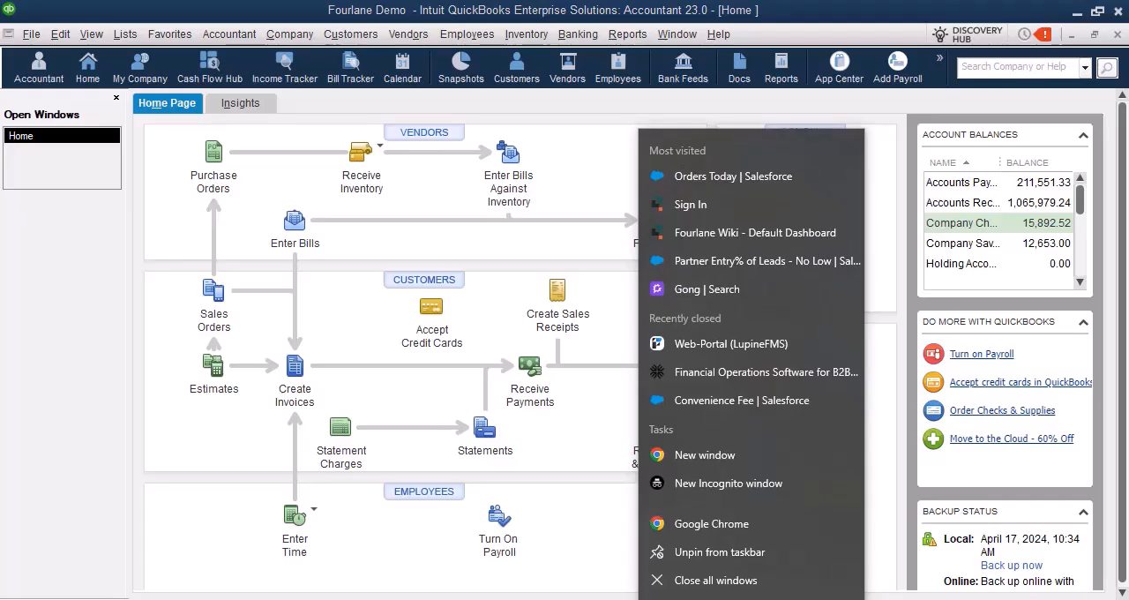
pyautogui.click(751, 598)
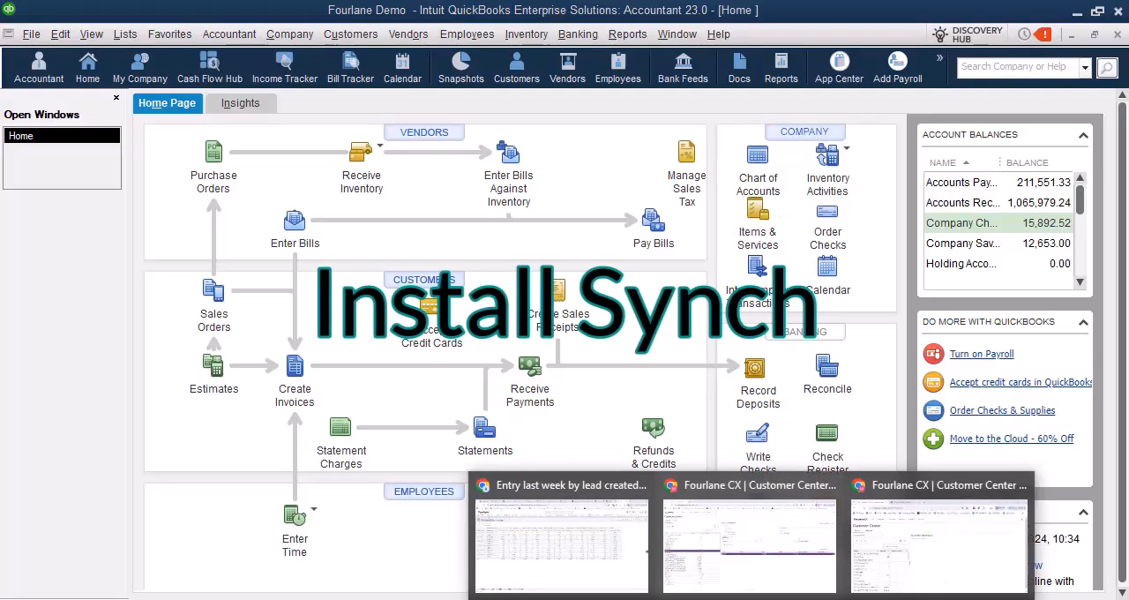
pyautogui.click(921, 593)
pyautogui.rightClick(411, 220)
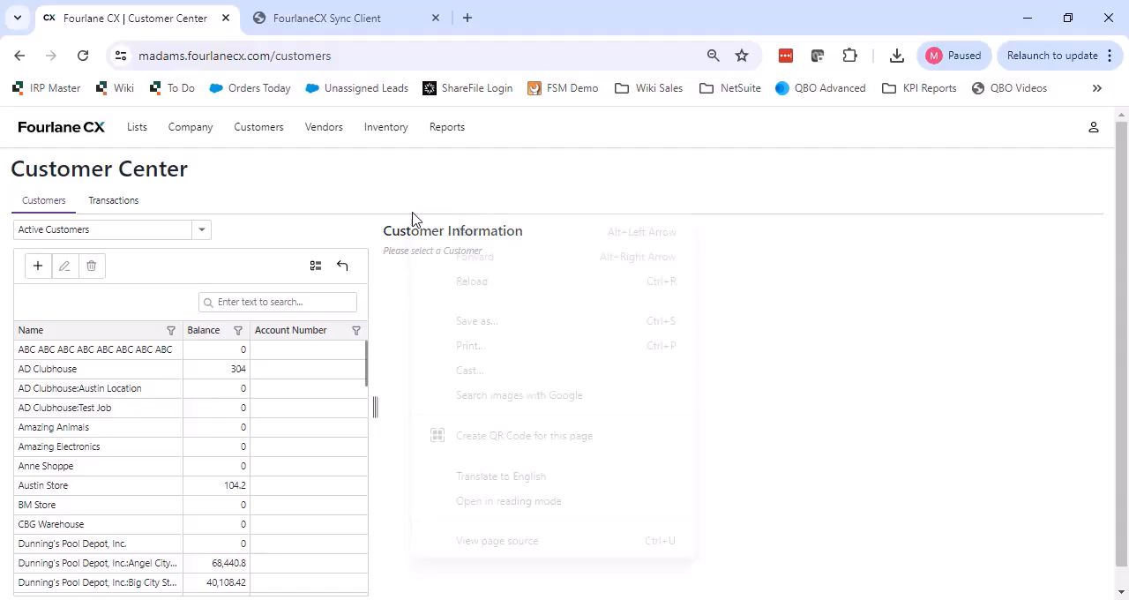
pyautogui.click(342, 197)
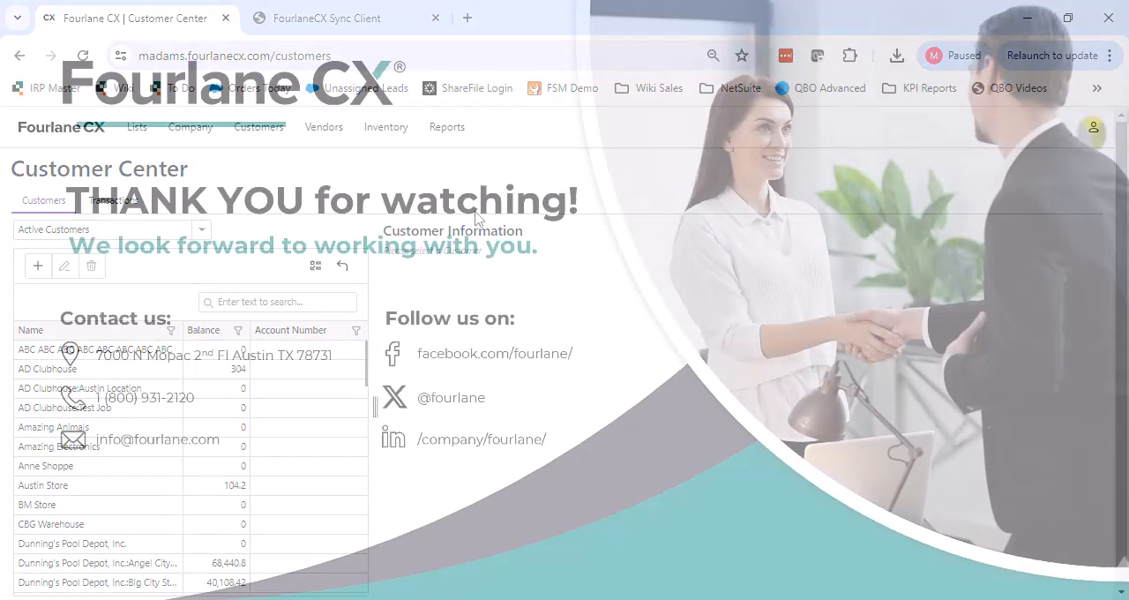